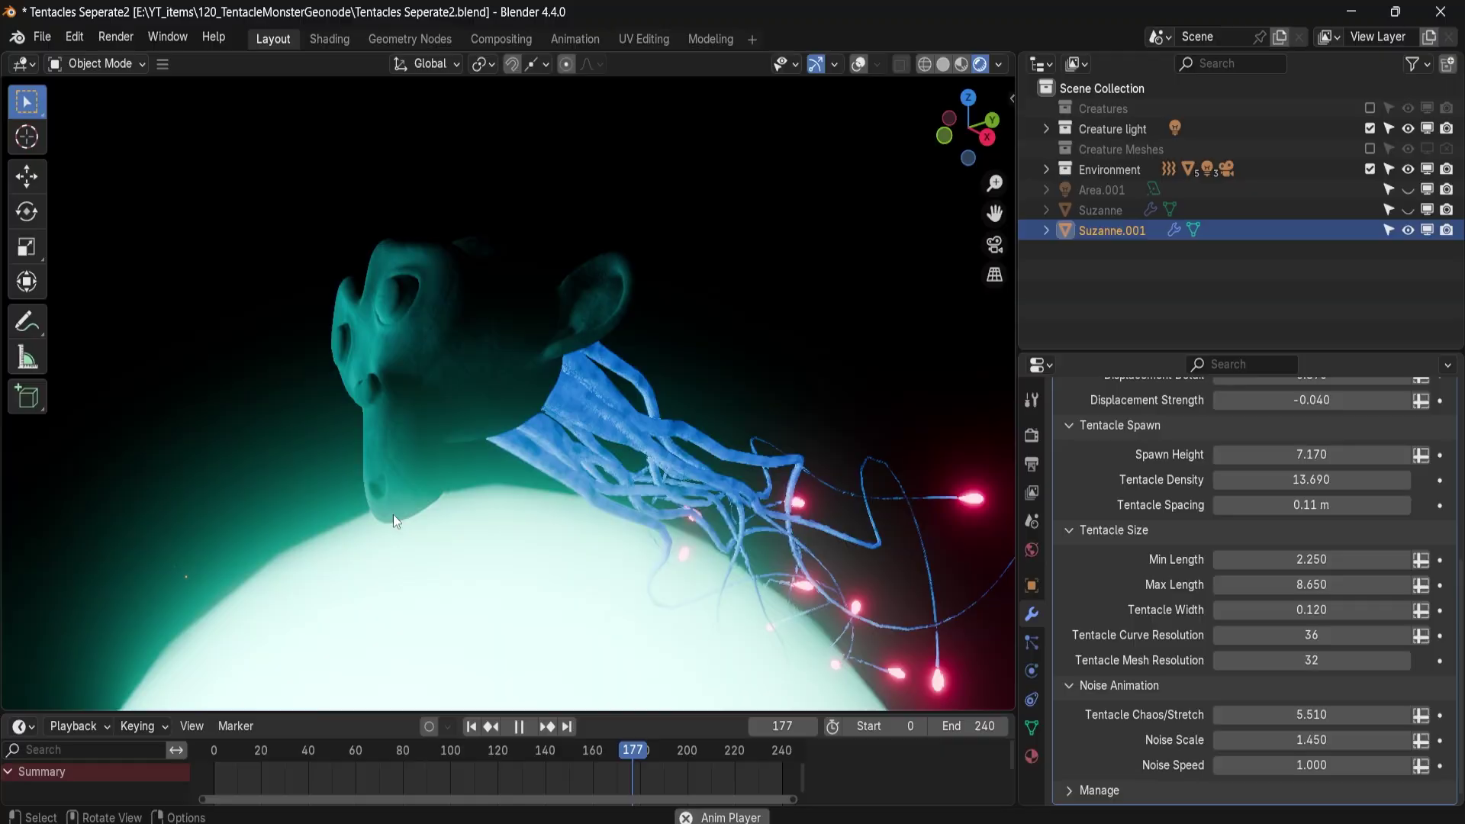
Rotate the Suzanne.001 mesh about -69.8° around the global X axis and set its Spawn Height to 7.170
{"action": "key", "text": "r"}
{"action": "key", "text": "x"}
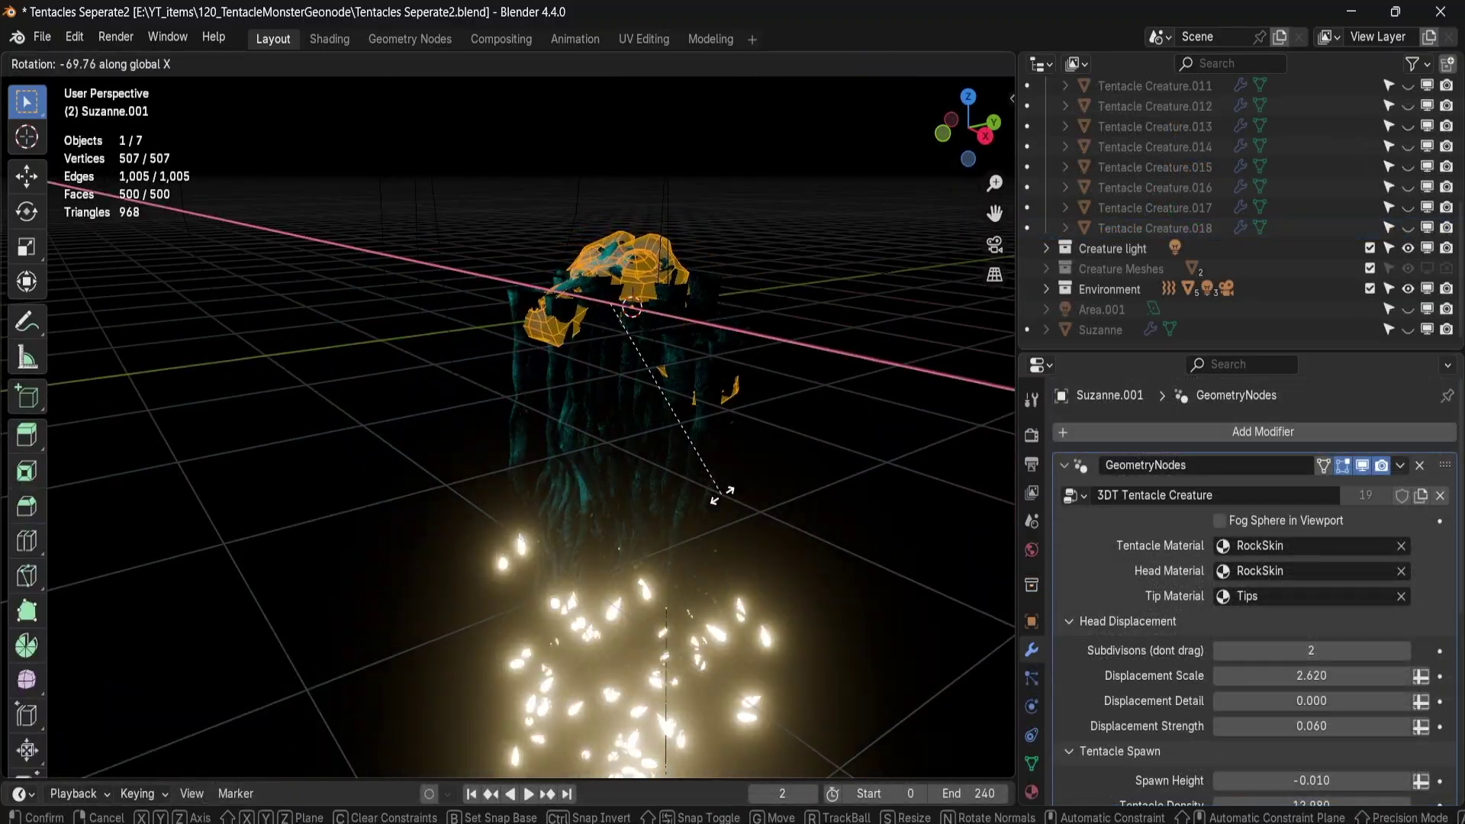
{"action": "left_click", "coordinate": [721, 492]}
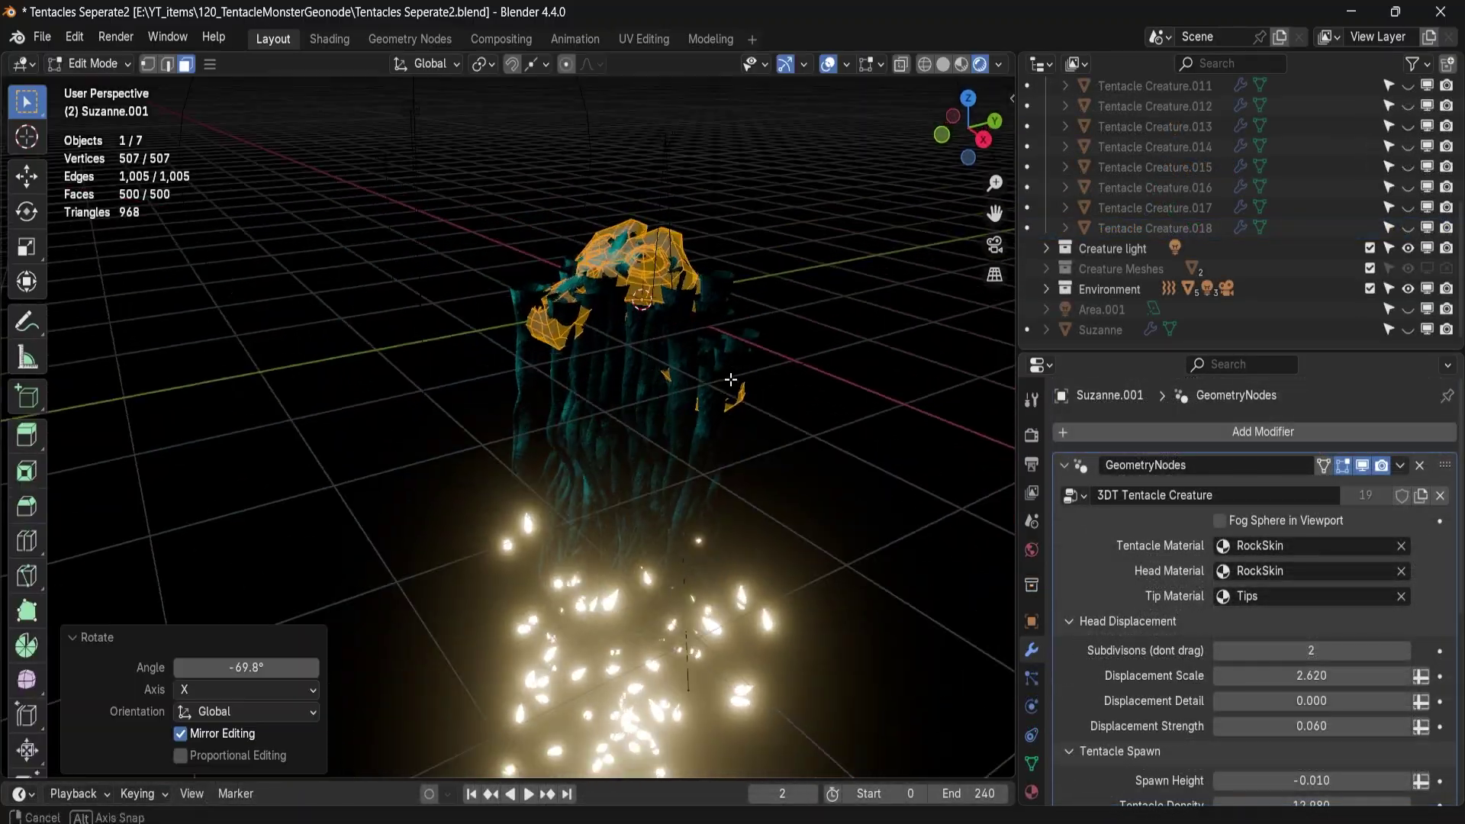
{"action": "key", "text": "Tab"}
{"action": "mouse_move", "coordinate": [1312, 781]}
{"action": "left_mouse_down"}
{"action": "mouse_move", "coordinate": [1389, 781]}
{"action": "mouse_move", "coordinate": [1336, 781]}
{"action": "left_mouse_up"}
{"action": "middle_click_drag", "start_coordinate": [550, 366], "coordinate": [645, 366]}
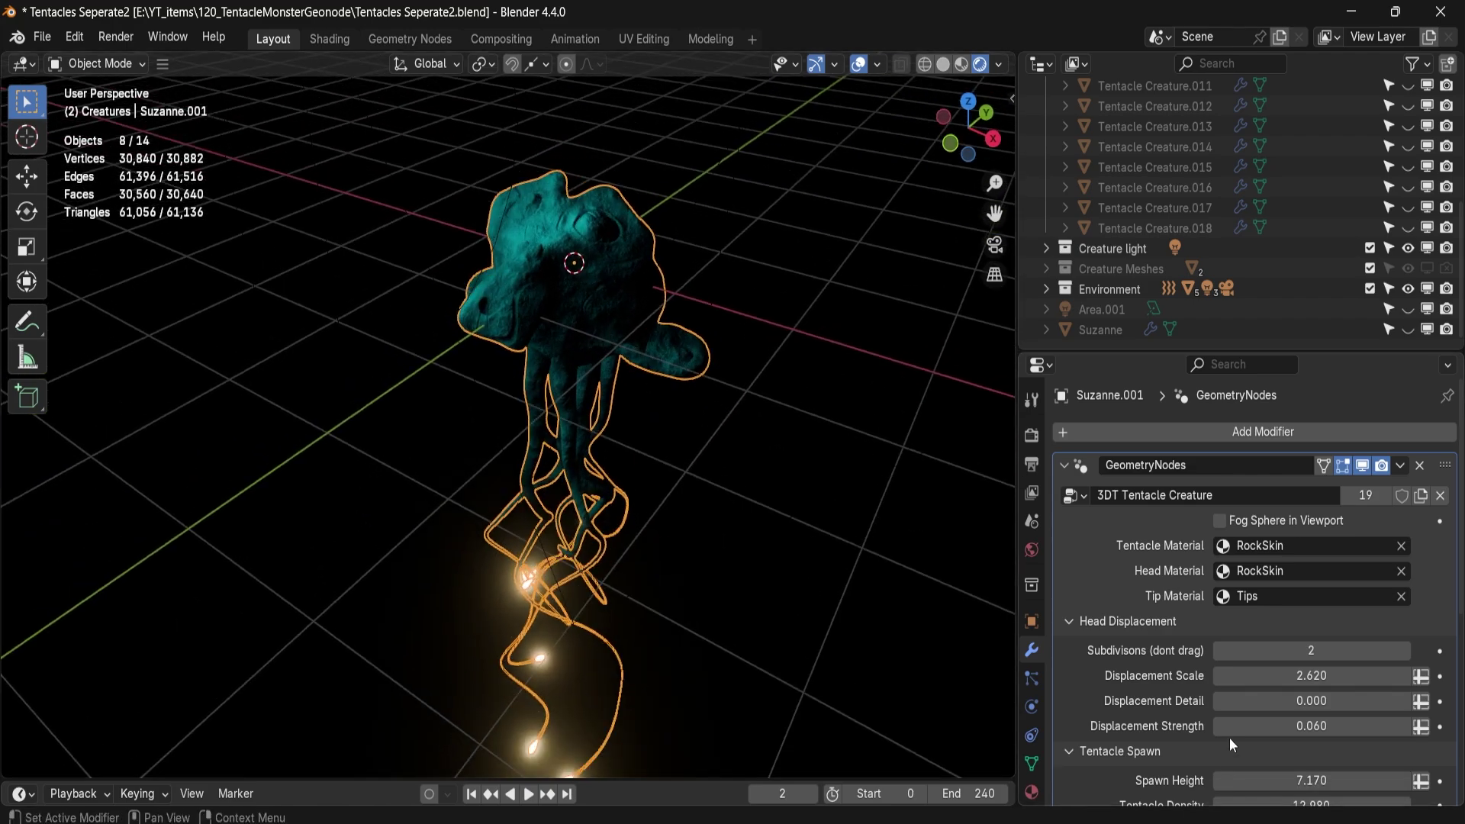
Set the head's Displacement Scale to 0.650, Displacement Detail to 0.890 and Displacement Strength to -0.040
{"action": "left_click_drag", "start_coordinate": [1298, 726], "coordinate": [1332, 726]}
{"action": "mouse_move", "coordinate": [1312, 676]}
{"action": "left_mouse_down"}
{"action": "mouse_move", "coordinate": [1244, 675]}
{"action": "mouse_move", "coordinate": [1315, 675]}
{"action": "left_mouse_up"}
{"action": "left_click_drag", "start_coordinate": [1312, 726], "coordinate": [1260, 726]}
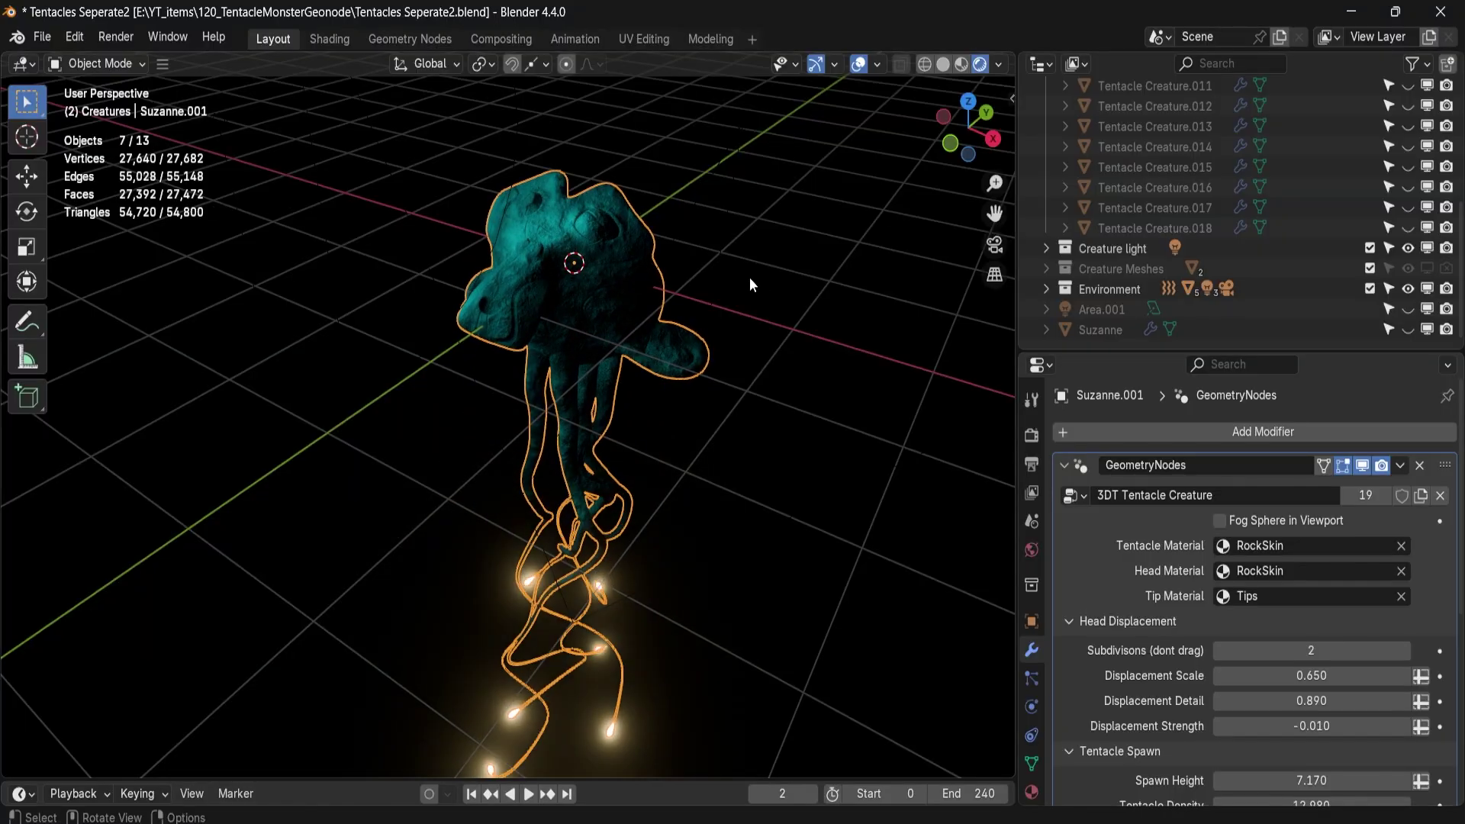
{"action": "middle_click_drag", "start_coordinate": [580, 382], "coordinate": [611, 366]}
{"action": "scroll", "coordinate": [1312, 683], "scroll_direction": "down", "scroll_amount": 5}
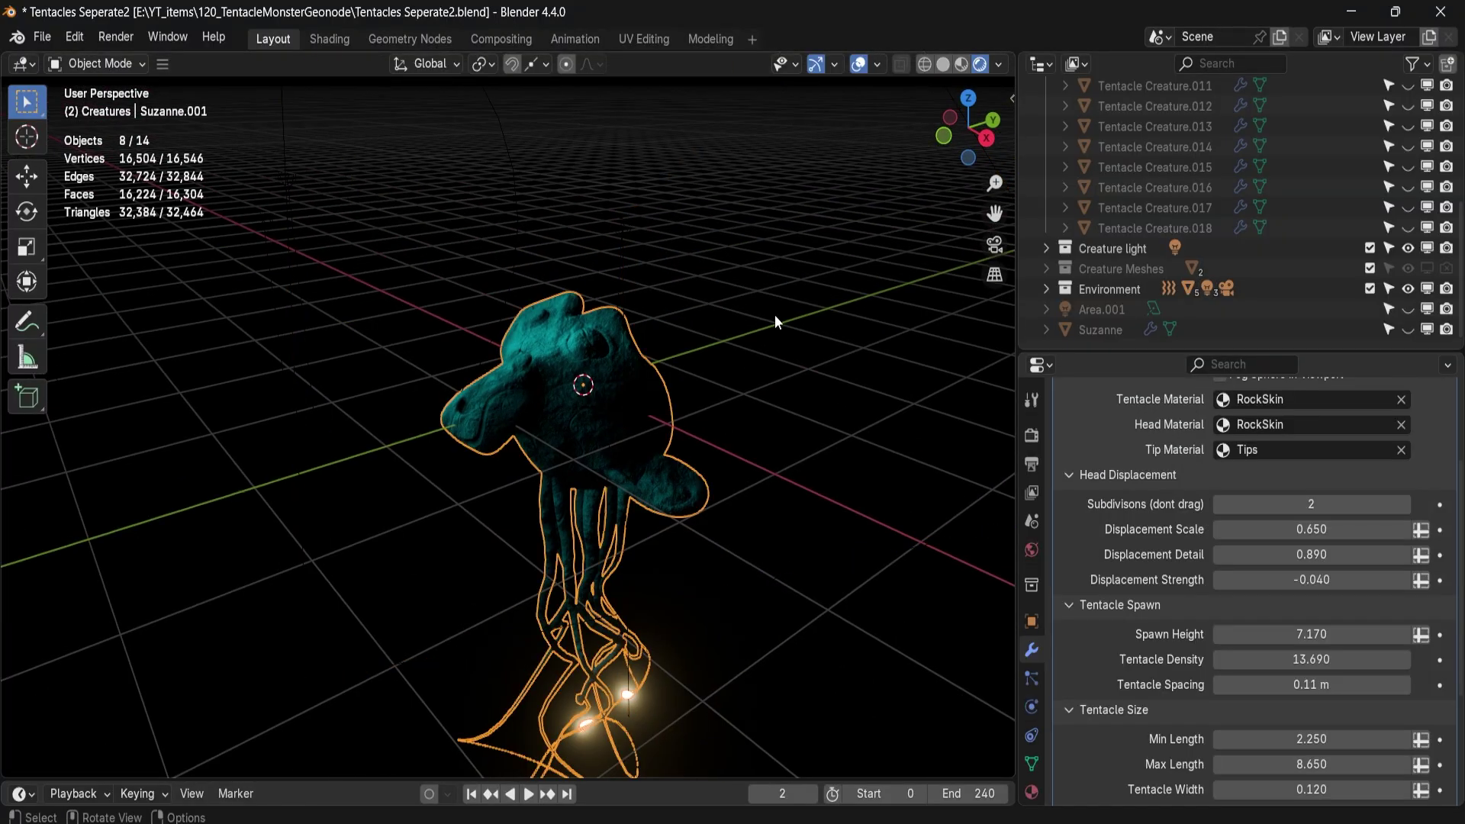
Scale the monkey-head creature and play the animation to preview its tentacles
{"action": "key", "text": "s"}
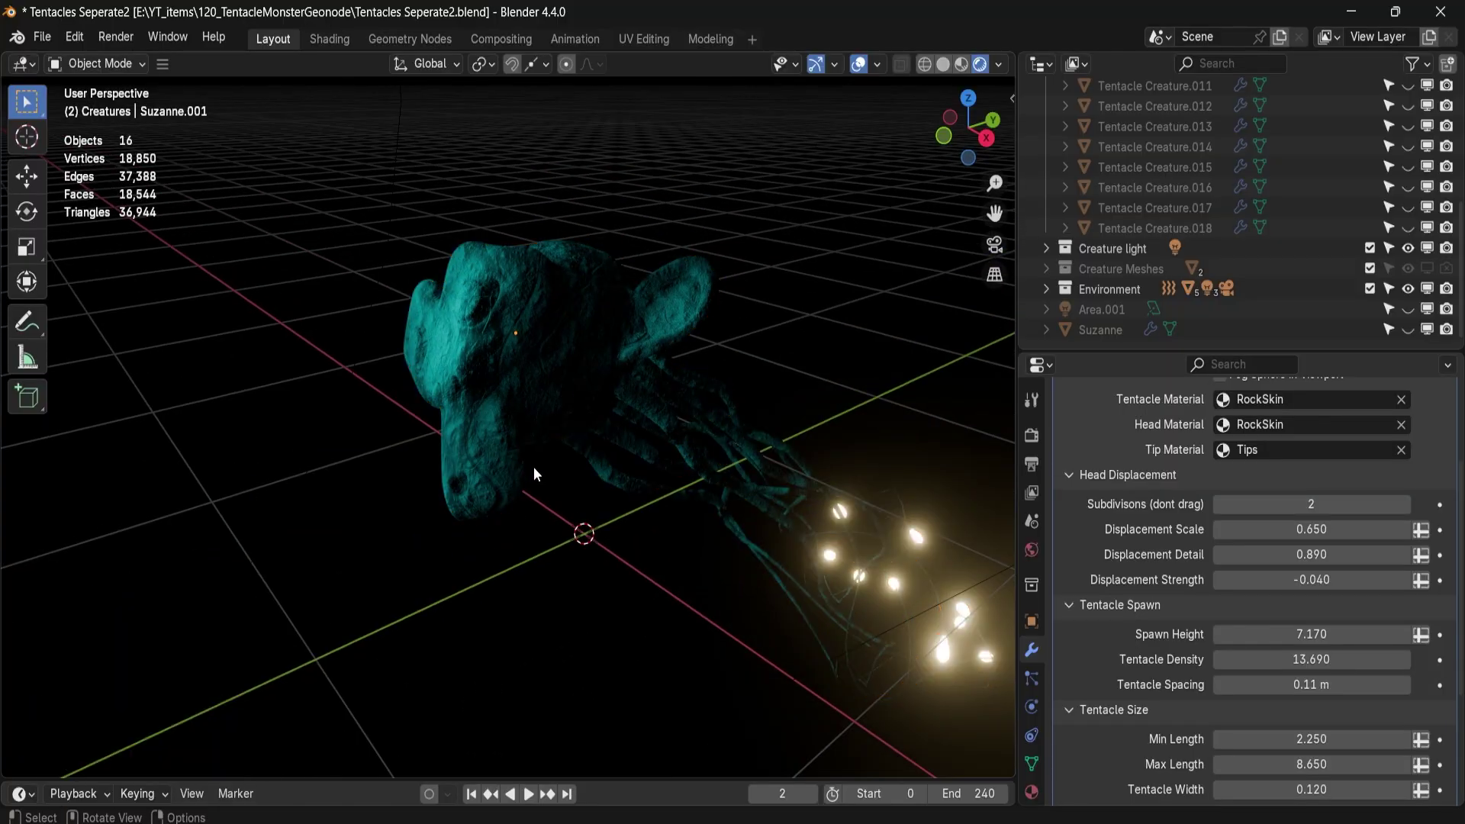
{"action": "key", "text": "space"}
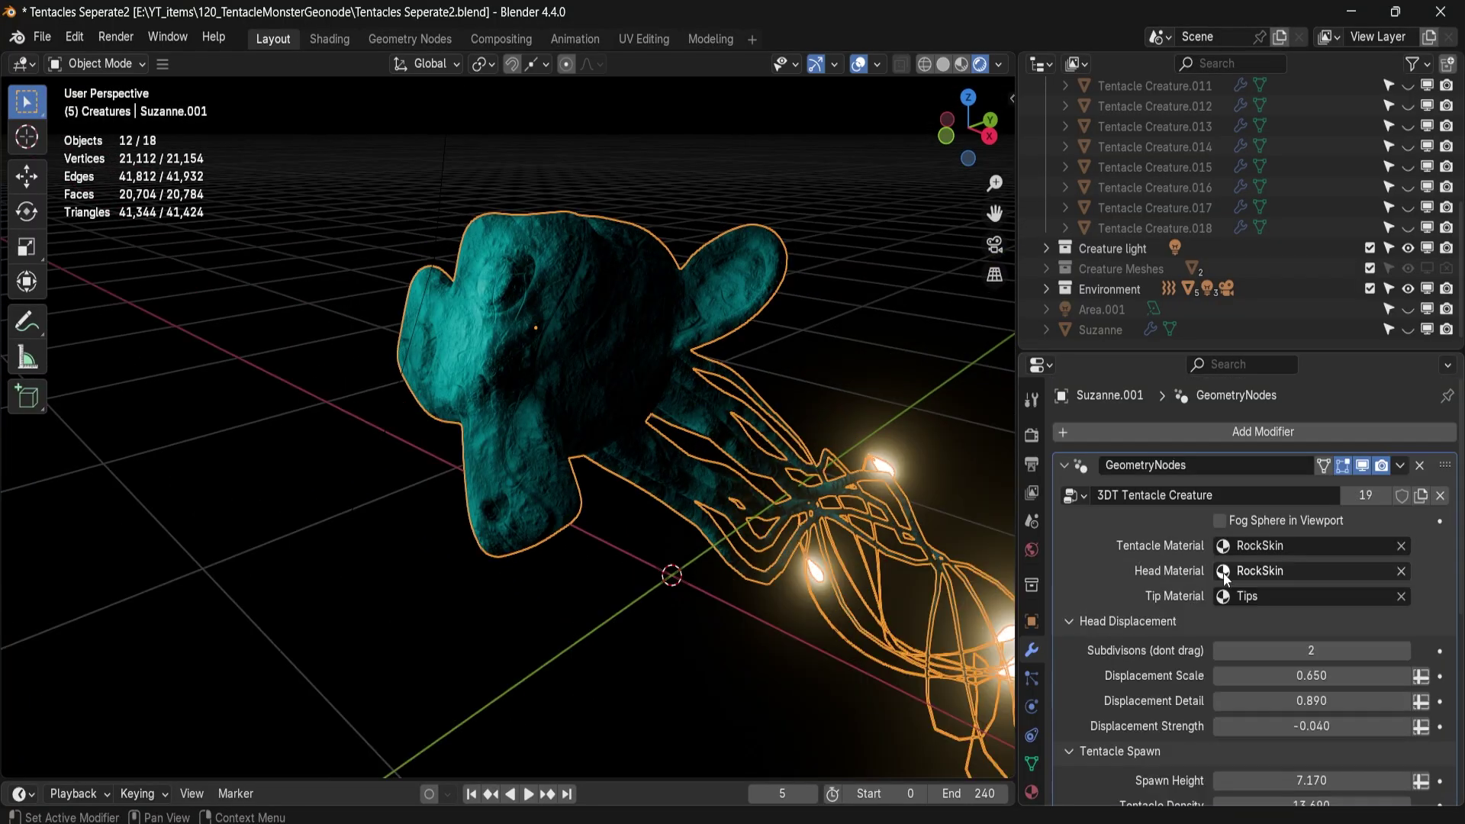
Assign RockSkin.001 as the monkey creature's head material and RockSkin.002 as its tentacle material
{"action": "left_click", "coordinate": [1223, 571]}
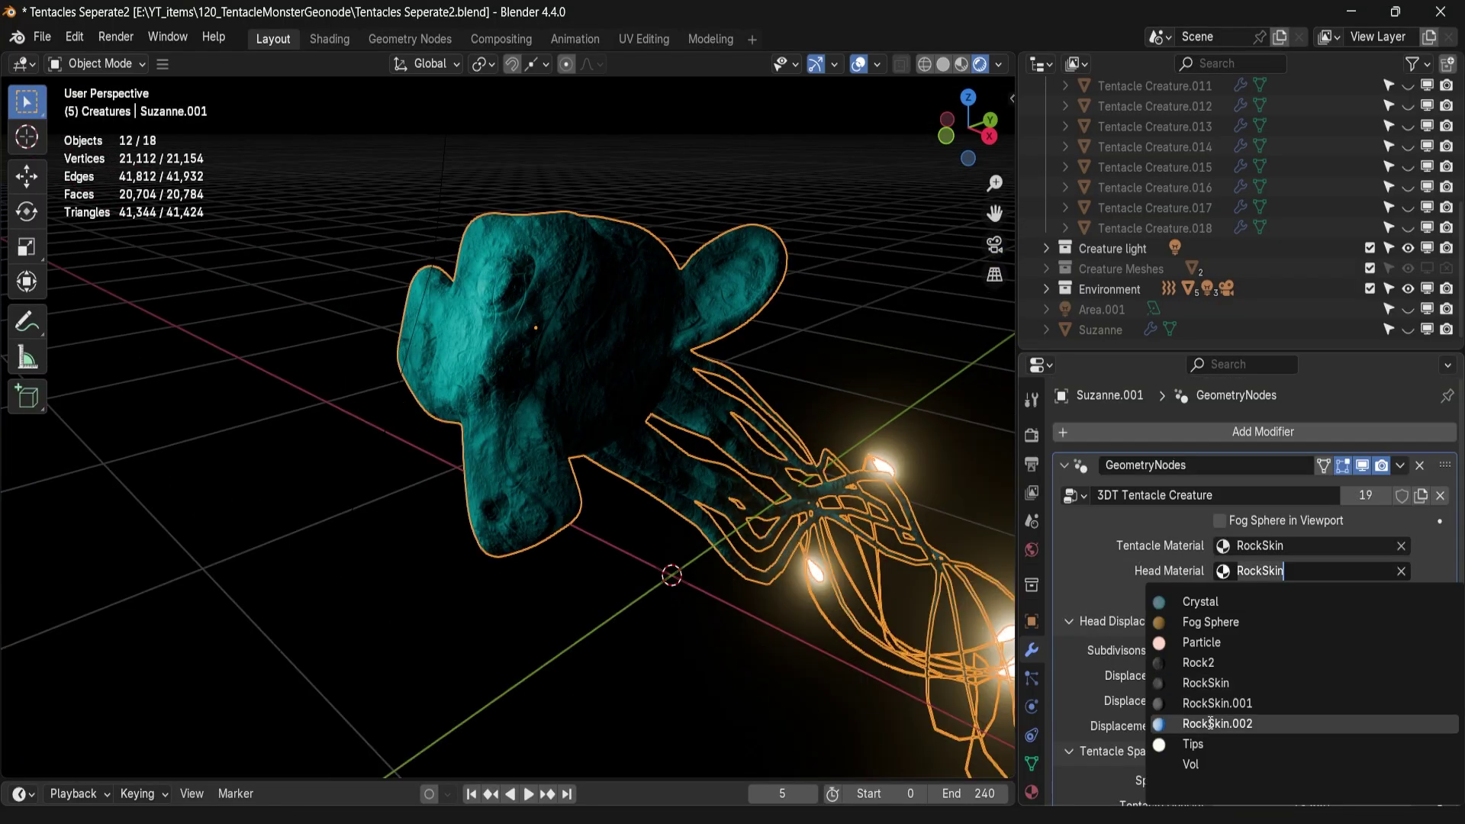
{"action": "left_click", "coordinate": [1252, 725]}
{"action": "middle_click_drag", "start_coordinate": [793, 366], "coordinate": [551, 413]}
{"action": "left_click", "coordinate": [1223, 571]}
{"action": "left_click", "coordinate": [1221, 674]}
{"action": "left_click", "coordinate": [1223, 546]}
{"action": "left_click", "coordinate": [1221, 696]}
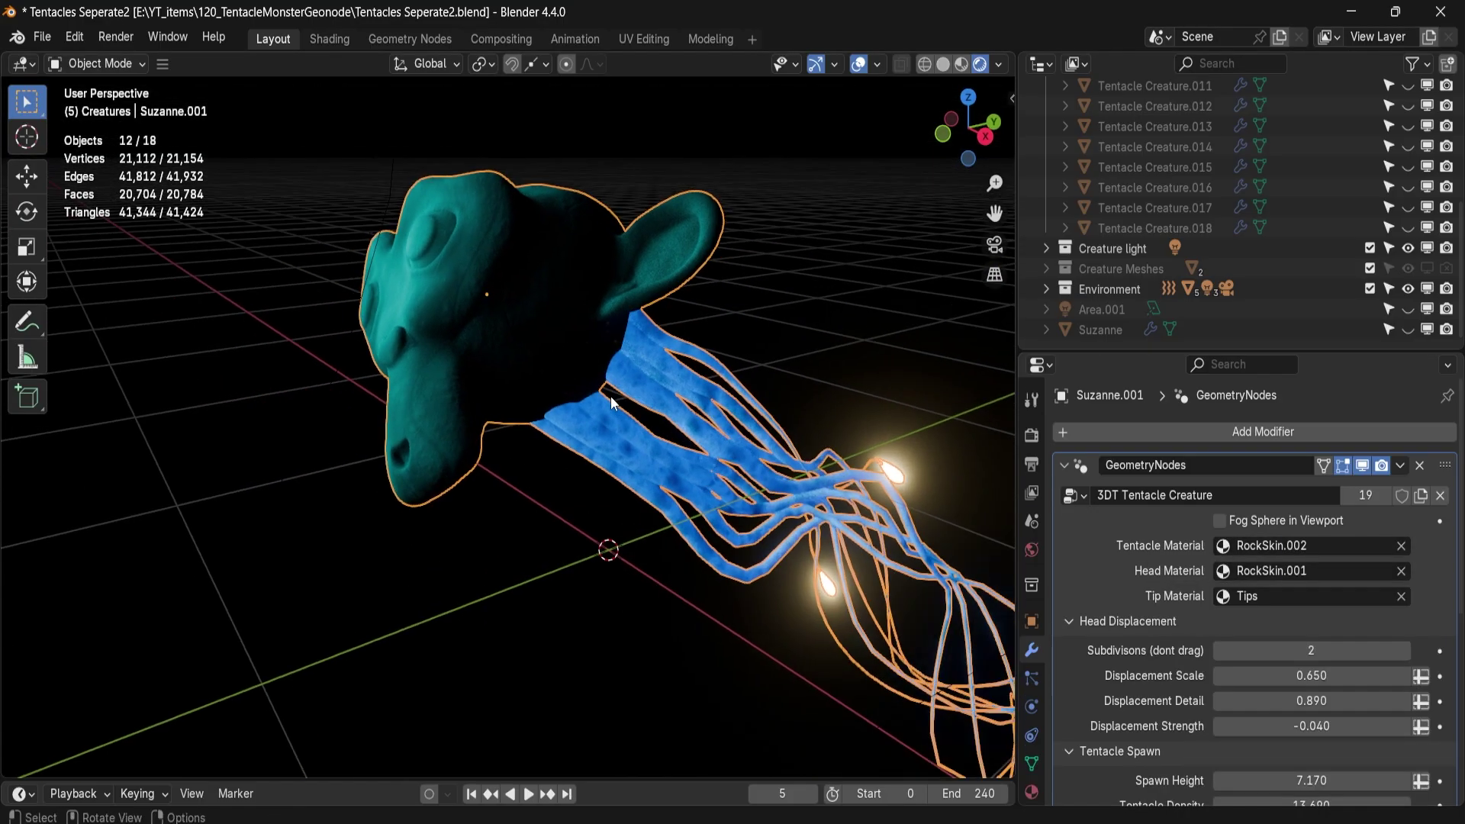
Open a Shader Editor below the viewport and change the Tips material's emission colour to pinkish red
{"action": "left_click_drag", "start_coordinate": [480, 778], "coordinate": [480, 684]}
{"action": "key", "text": "shift+F3"}
{"action": "left_click", "coordinate": [502, 697]}
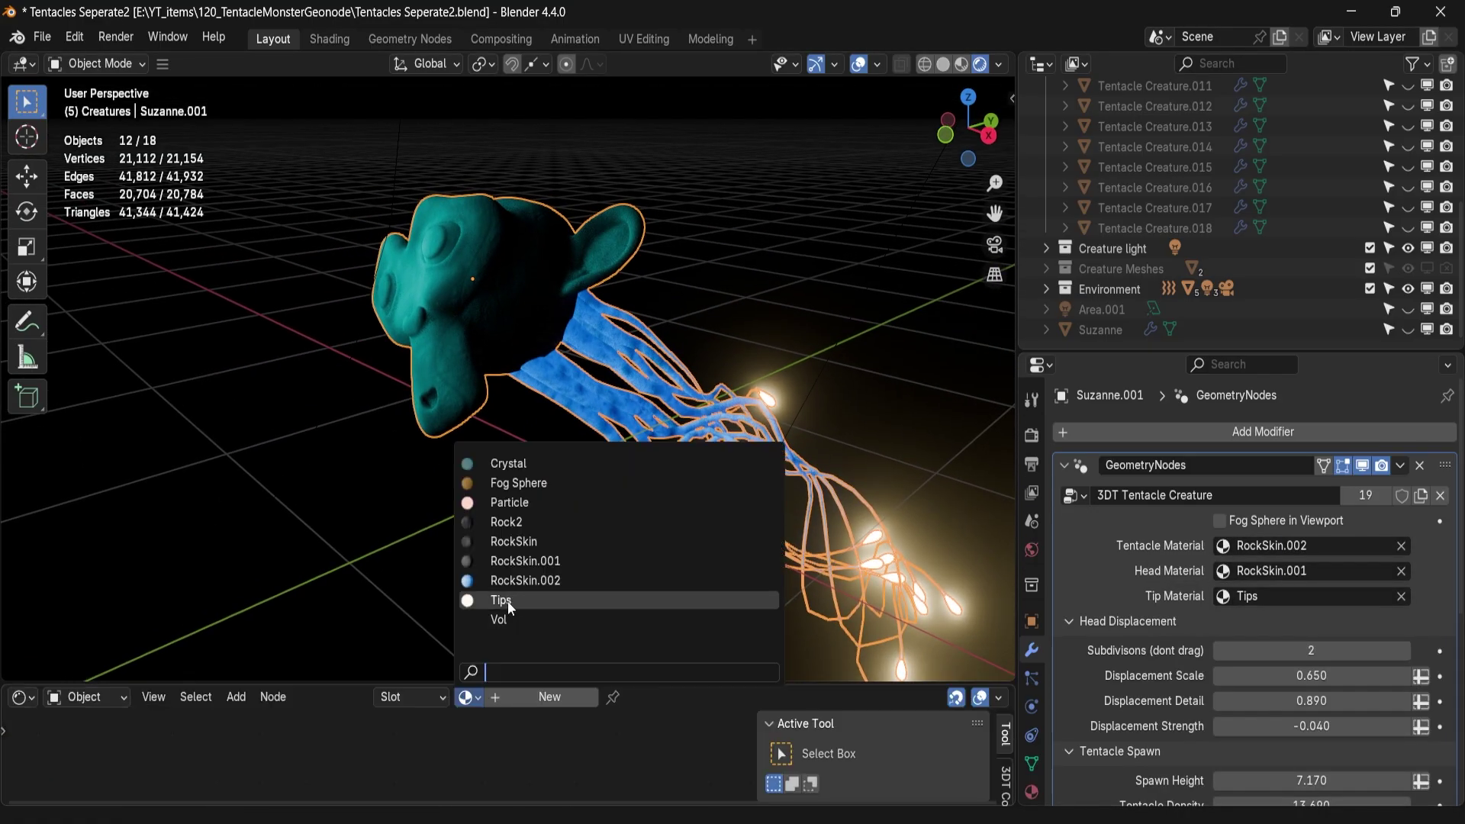
{"action": "left_click", "coordinate": [519, 598]}
{"action": "left_click", "coordinate": [422, 779]}
{"action": "left_click", "coordinate": [453, 678]}
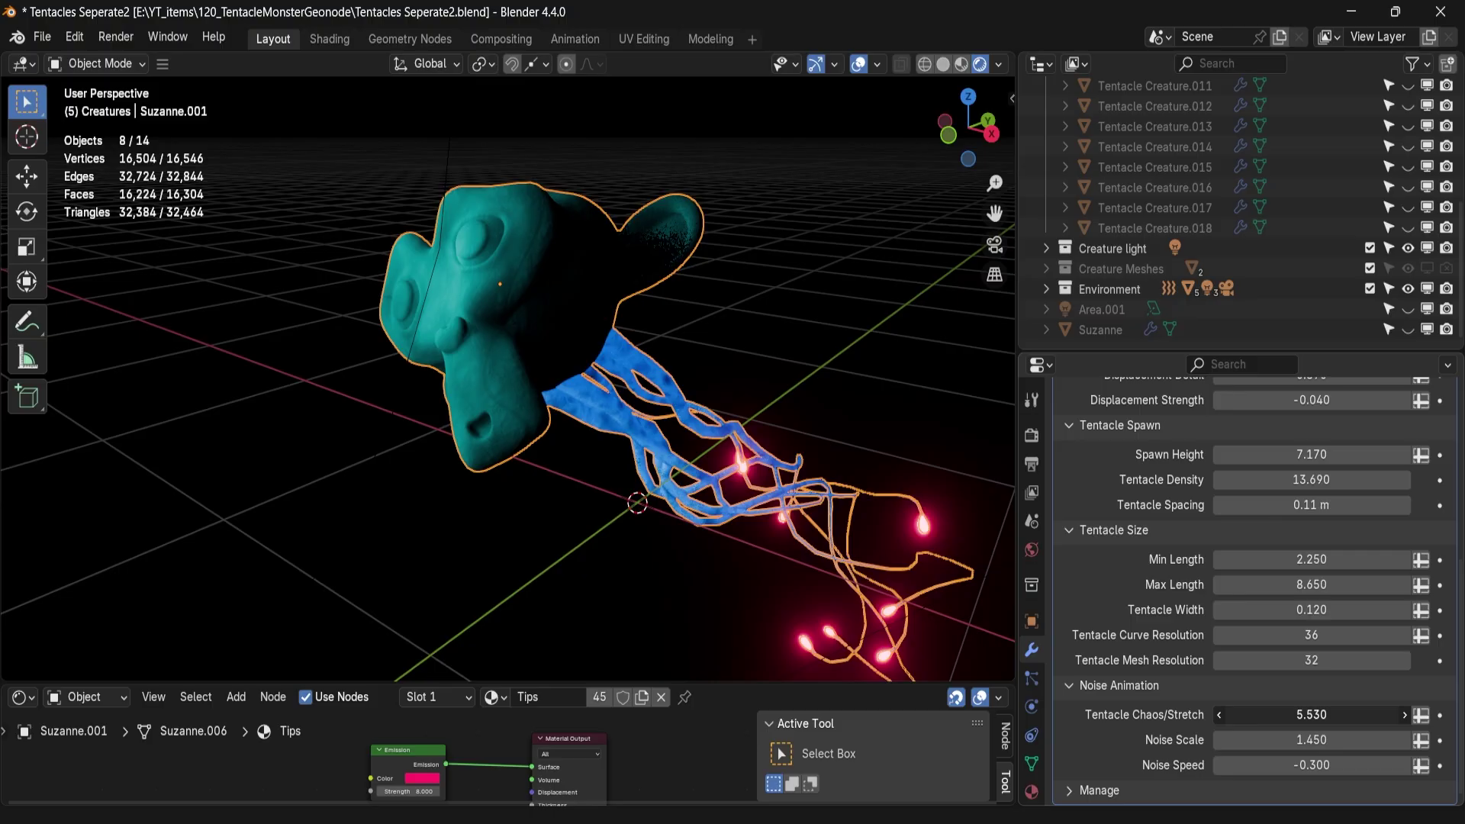
Adjust the Tentacle Chaos/Stretch of the monkey creature, trying values such as 17.610 and 25.120
{"action": "mouse_move", "coordinate": [1299, 714]}
{"action": "left_mouse_down"}
{"action": "mouse_move", "coordinate": [1366, 714]}
{"action": "mouse_move", "coordinate": [1271, 714]}
{"action": "left_mouse_up"}
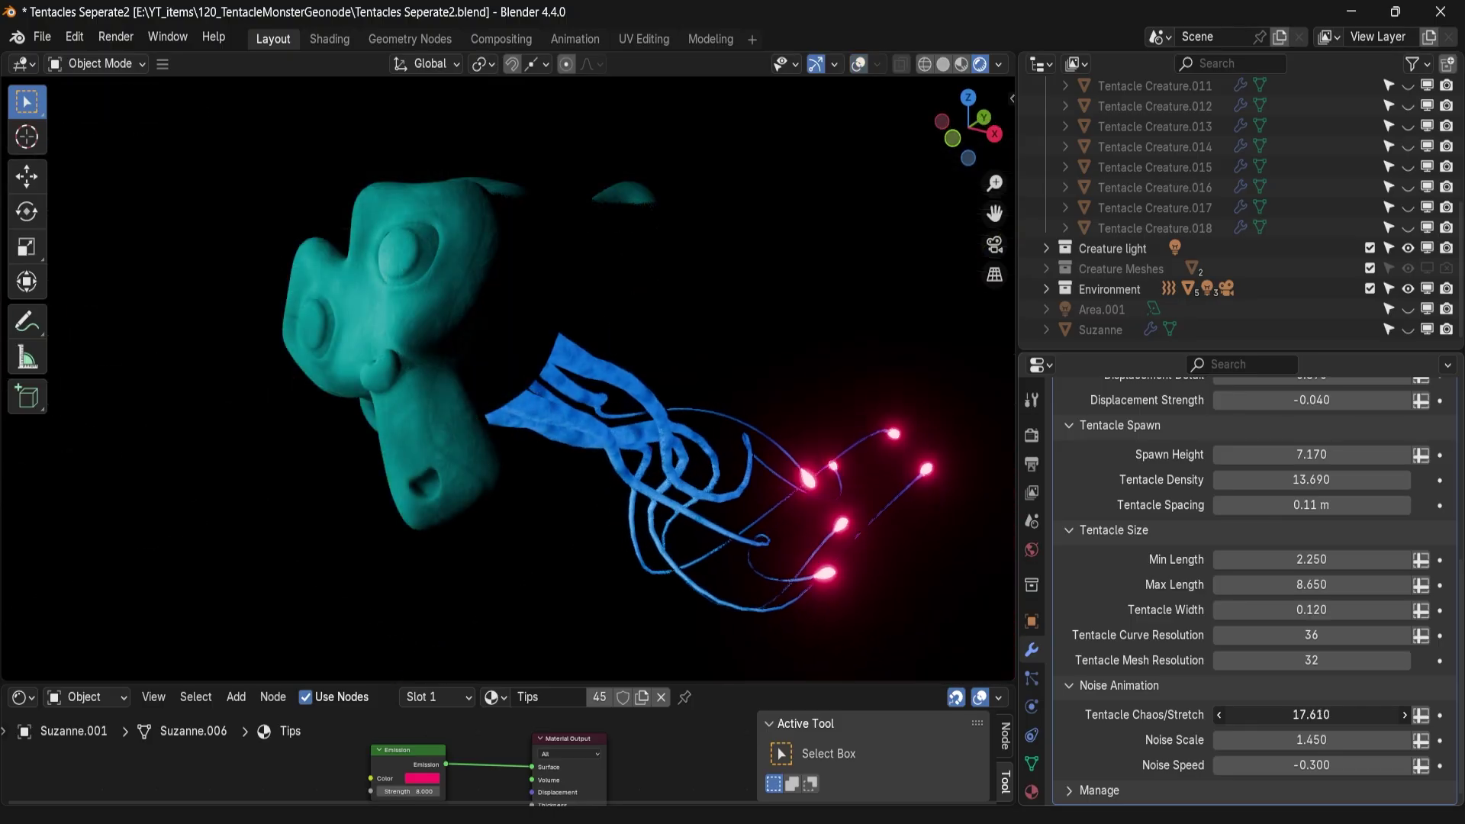
{"action": "left_click_drag", "start_coordinate": [1311, 714], "coordinate": [1331, 715]}
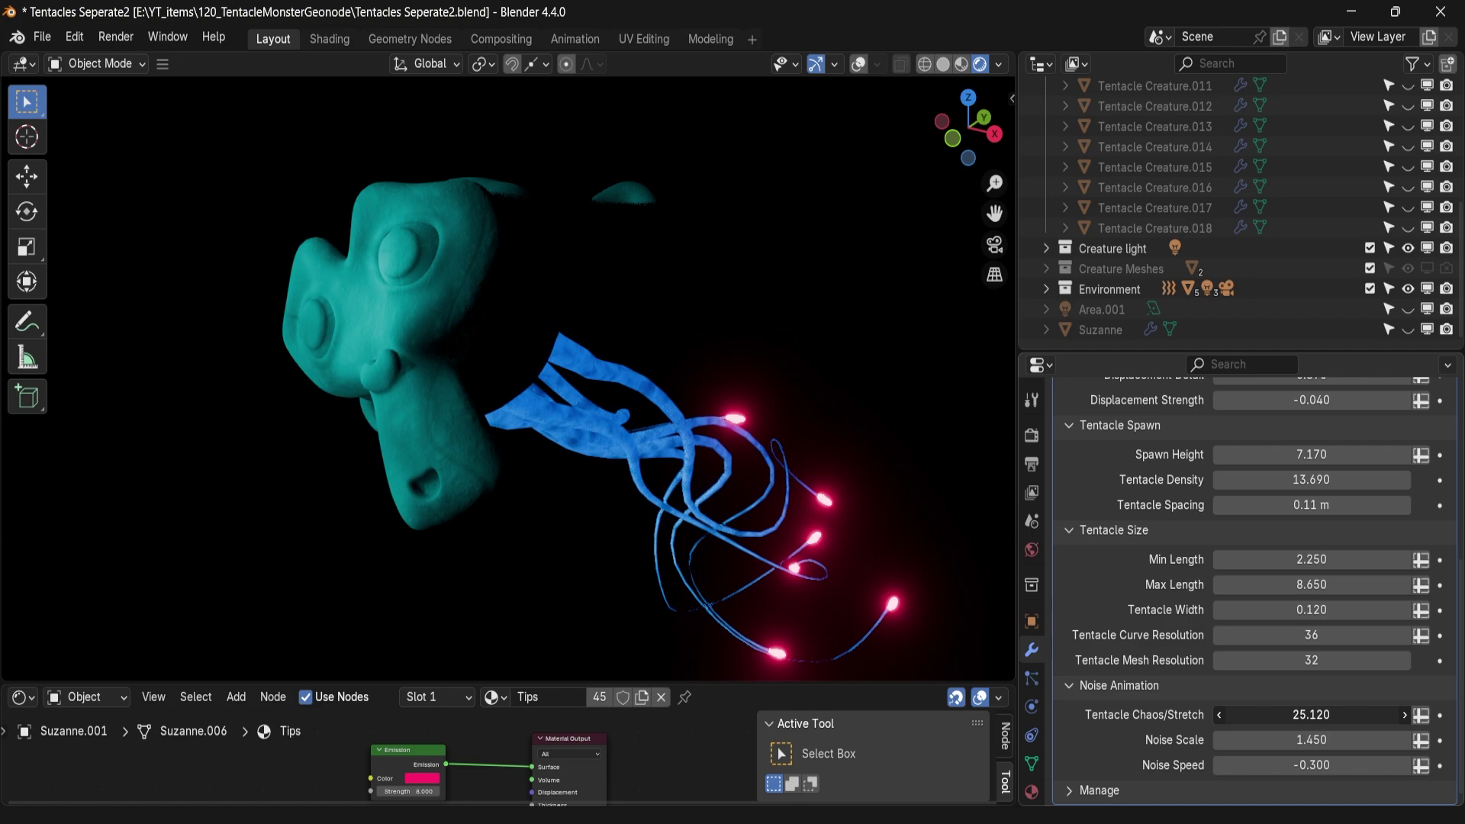
{"action": "left_click_drag", "start_coordinate": [1311, 715], "coordinate": [1252, 714]}
{"action": "middle_click_drag", "start_coordinate": [580, 366], "coordinate": [684, 406]}
{"action": "left_click_drag", "start_coordinate": [1336, 714], "coordinate": [1393, 714]}
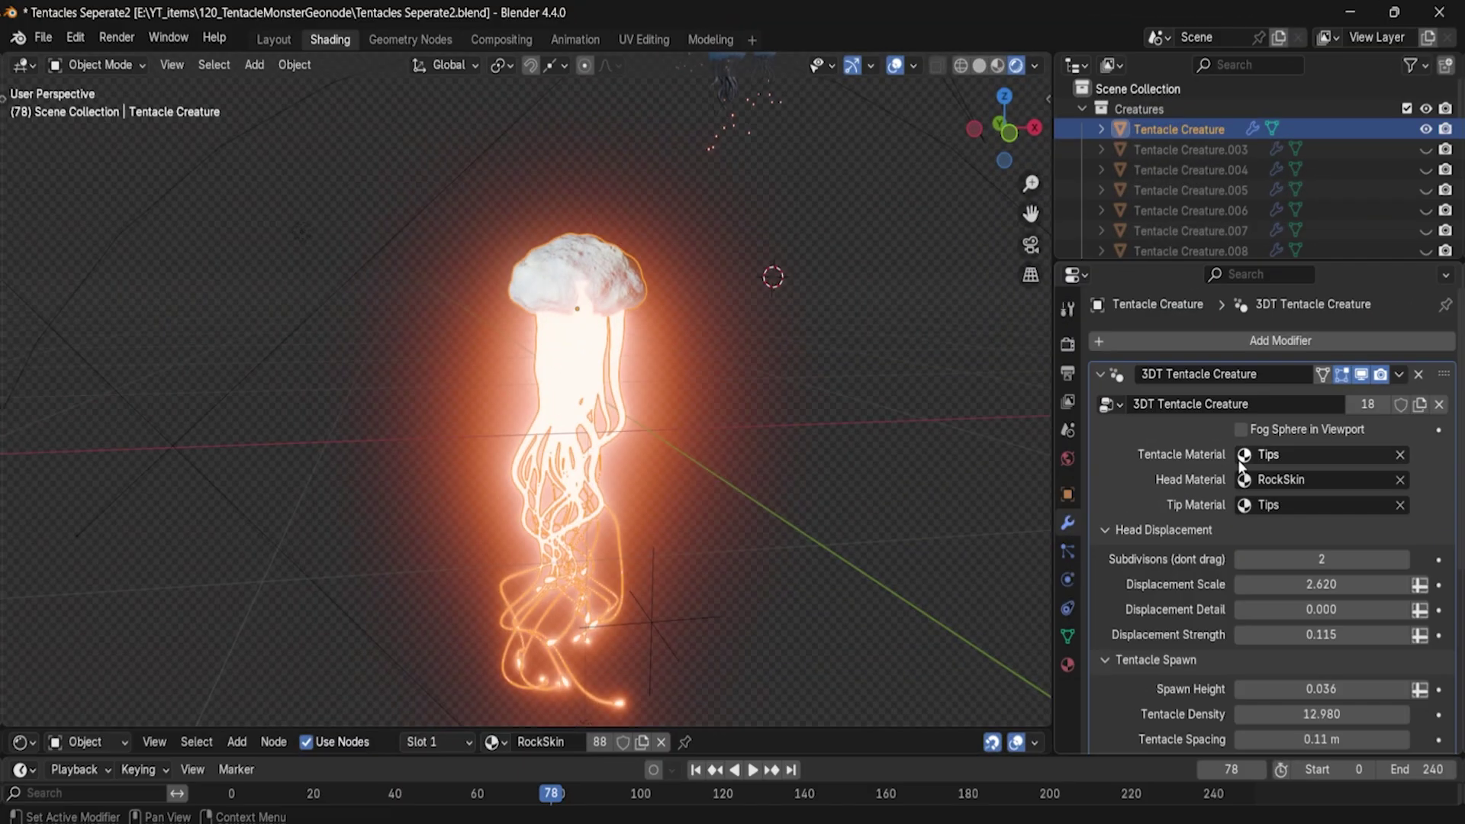
Try RockSkin.002 on the Tentacle Creature's tentacles and settle on RockSkin as the tentacle material
{"action": "left_click", "coordinate": [1244, 454]}
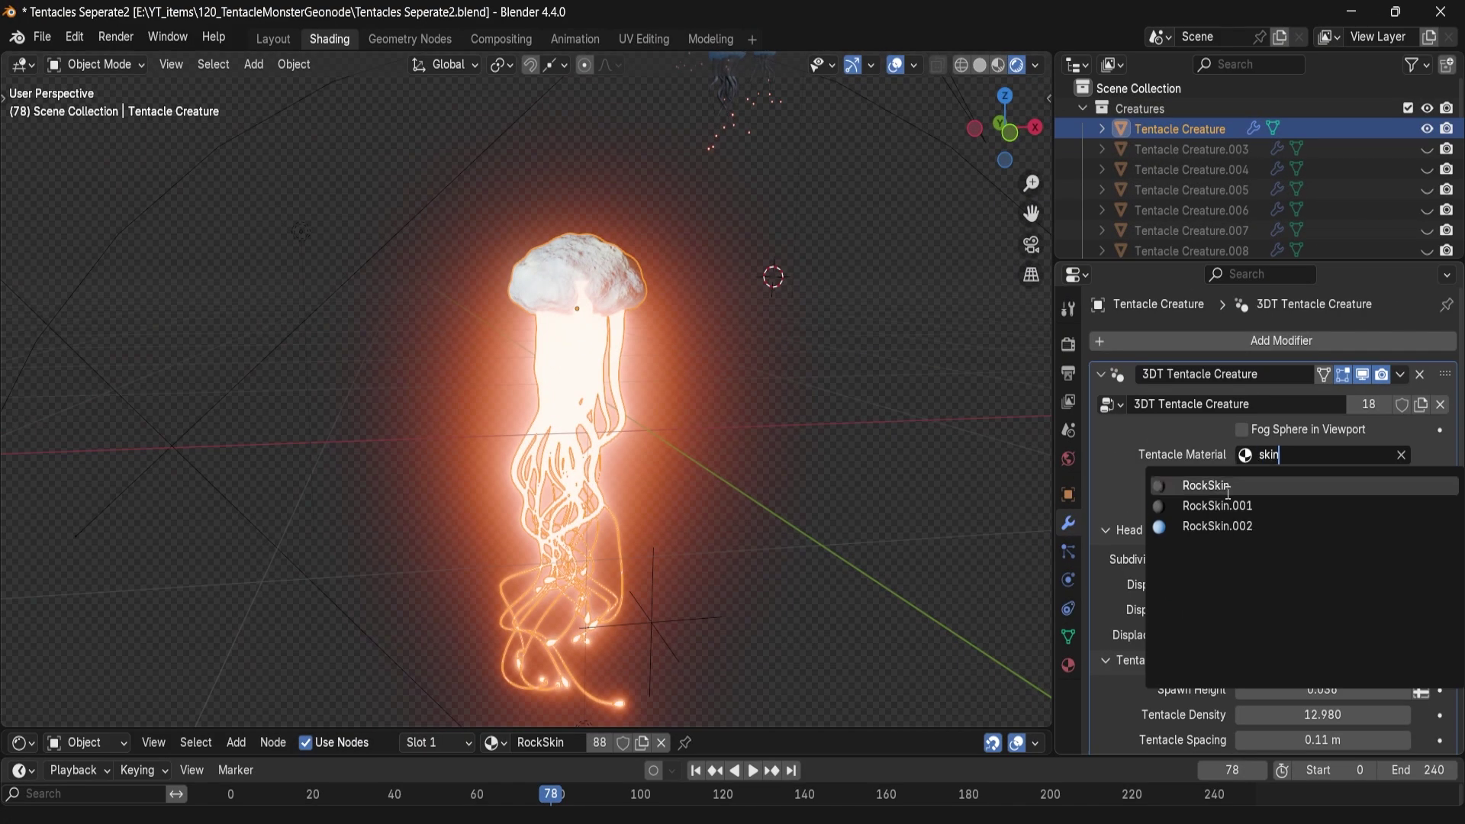
{"action": "left_click", "coordinate": [1210, 520]}
{"action": "left_click", "coordinate": [1246, 454]}
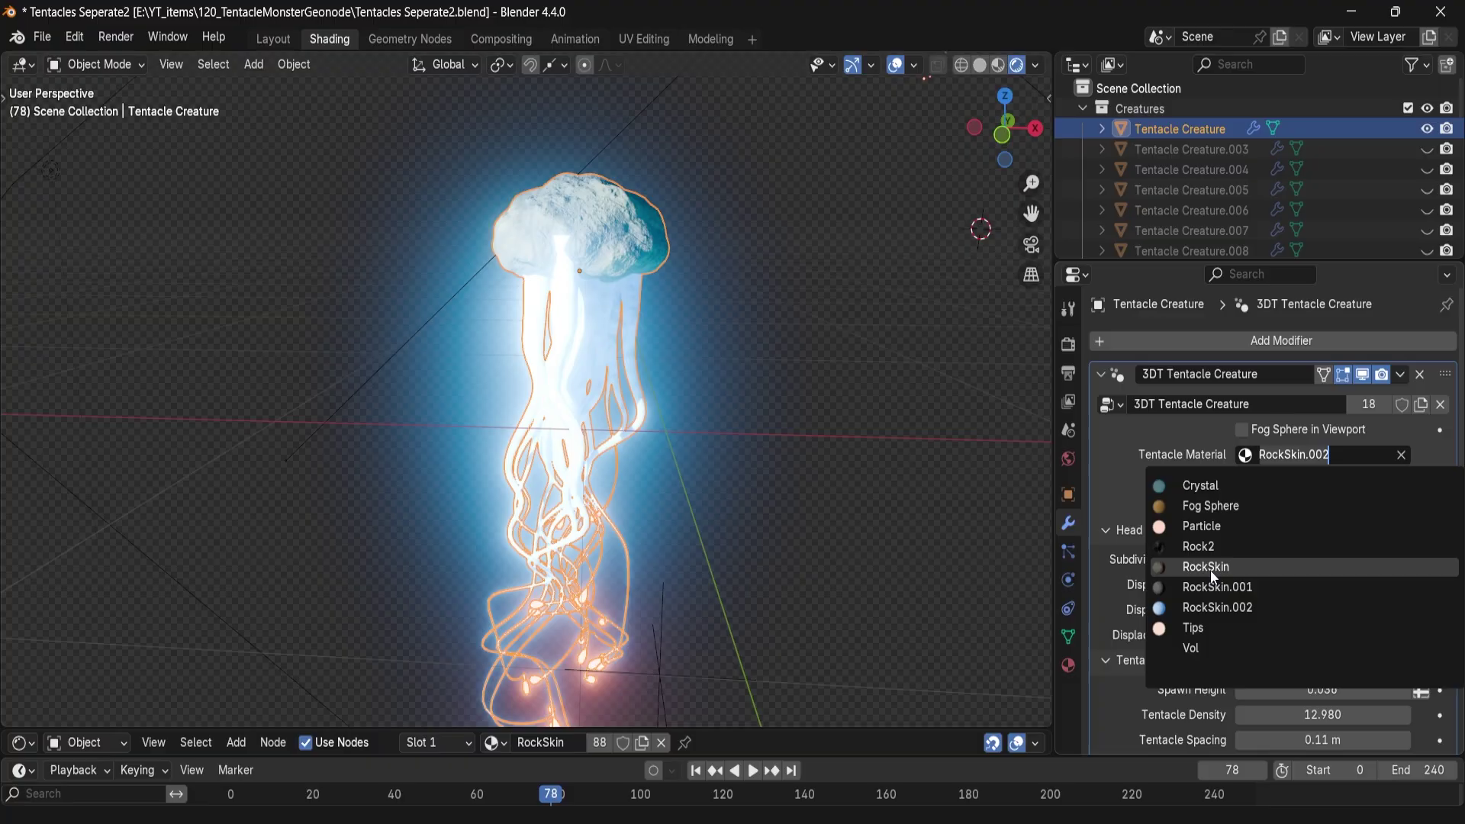
{"action": "left_click", "coordinate": [1198, 563]}
Enlarge the shader node area and recolour the RockSkin Color Ramp with magenta and red stops
{"action": "left_click_drag", "start_coordinate": [717, 731], "coordinate": [716, 350]}
{"action": "scroll", "coordinate": [588, 580], "scroll_direction": "up", "scroll_amount": 2}
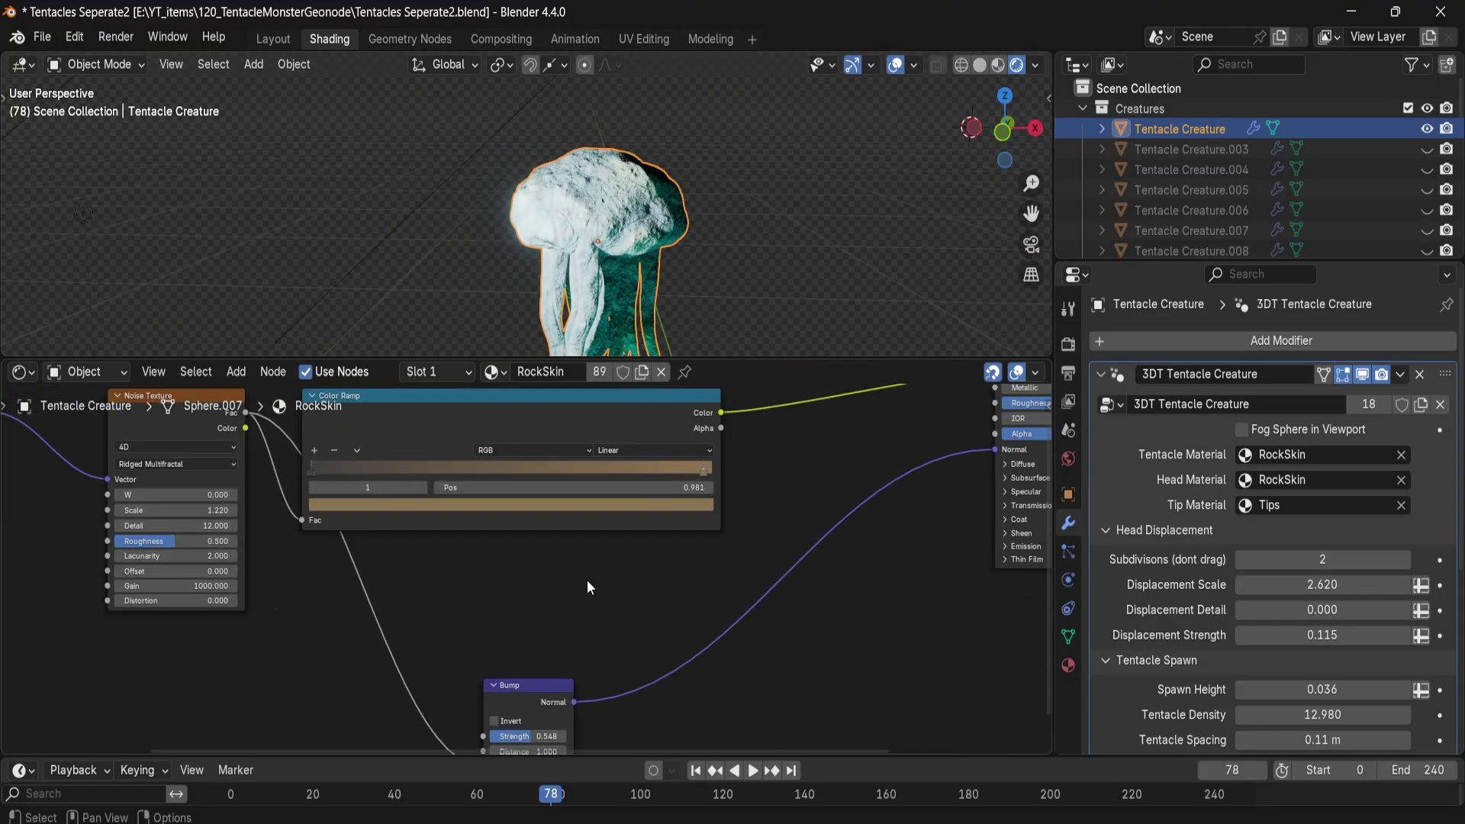
{"action": "left_click", "coordinate": [374, 556]}
{"action": "left_click_drag", "start_coordinate": [352, 366], "coordinate": [396, 394]}
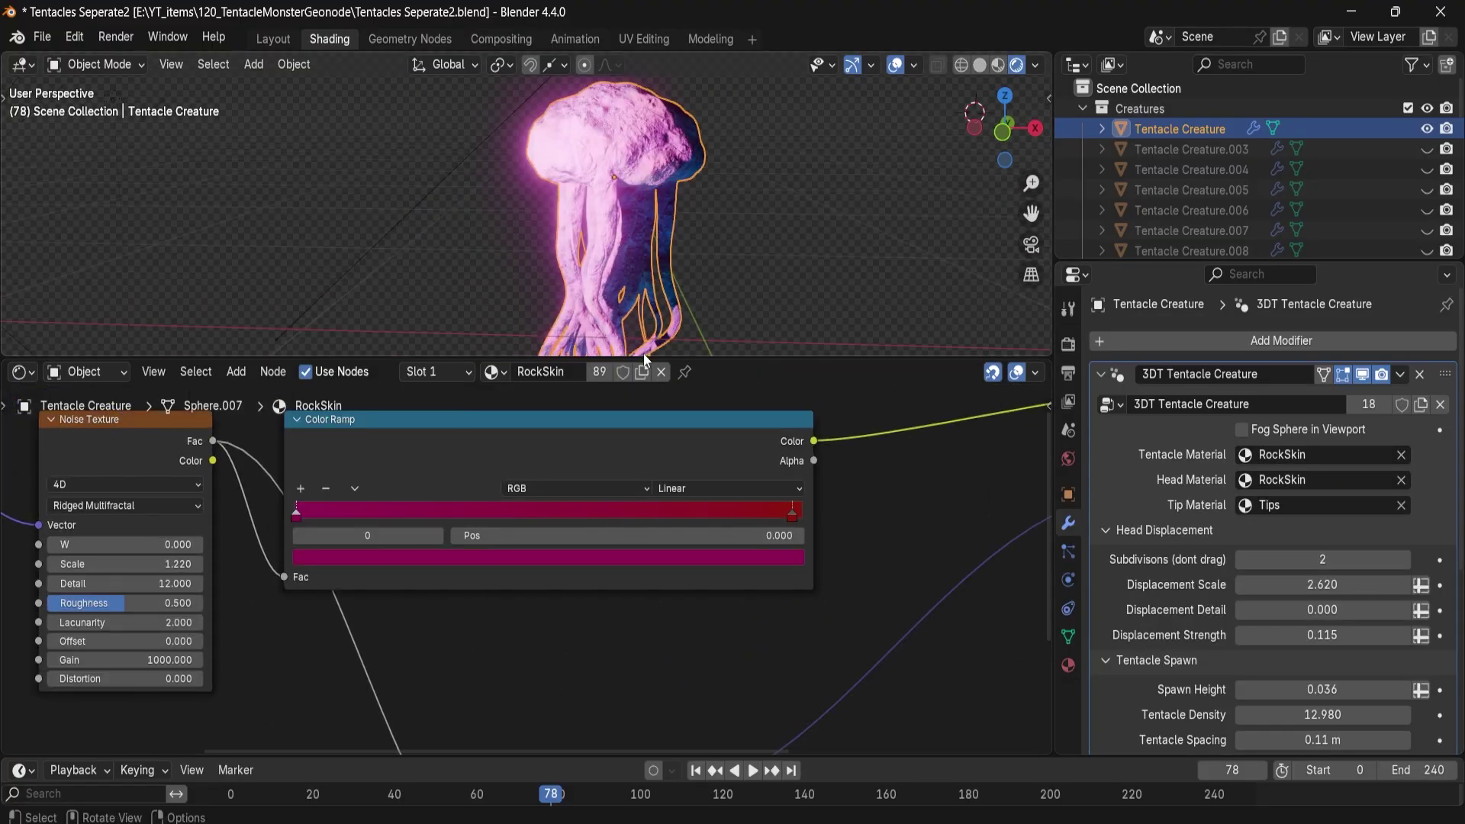
{"action": "left_click_drag", "start_coordinate": [643, 356], "coordinate": [645, 610]}
Enable Fog Sphere in Viewport for the Tentacle Creature, and try a different head material and undo it
{"action": "left_click", "coordinate": [1242, 429]}
{"action": "middle_click_drag", "start_coordinate": [676, 350], "coordinate": [524, 479], "text": "shift"}
{"action": "left_click", "coordinate": [1313, 481]}
{"action": "left_click", "coordinate": [1199, 605]}
{"action": "key", "text": "ctrl+z"}
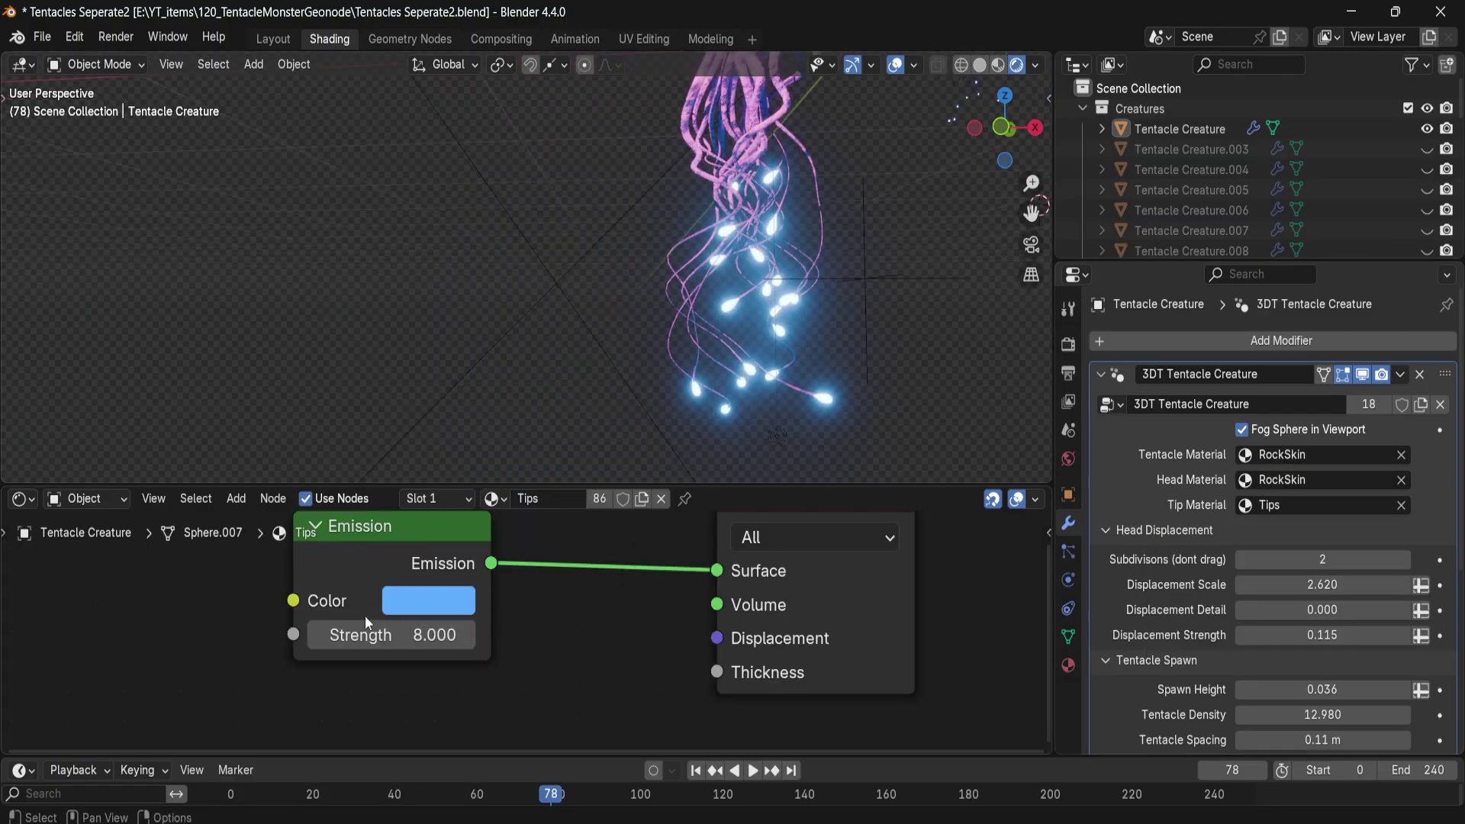
Set the Tips emission colour to pale yellow (#FFE5A4) and the RockSkin material's roughness to 0.433
{"action": "left_click", "coordinate": [428, 601]}
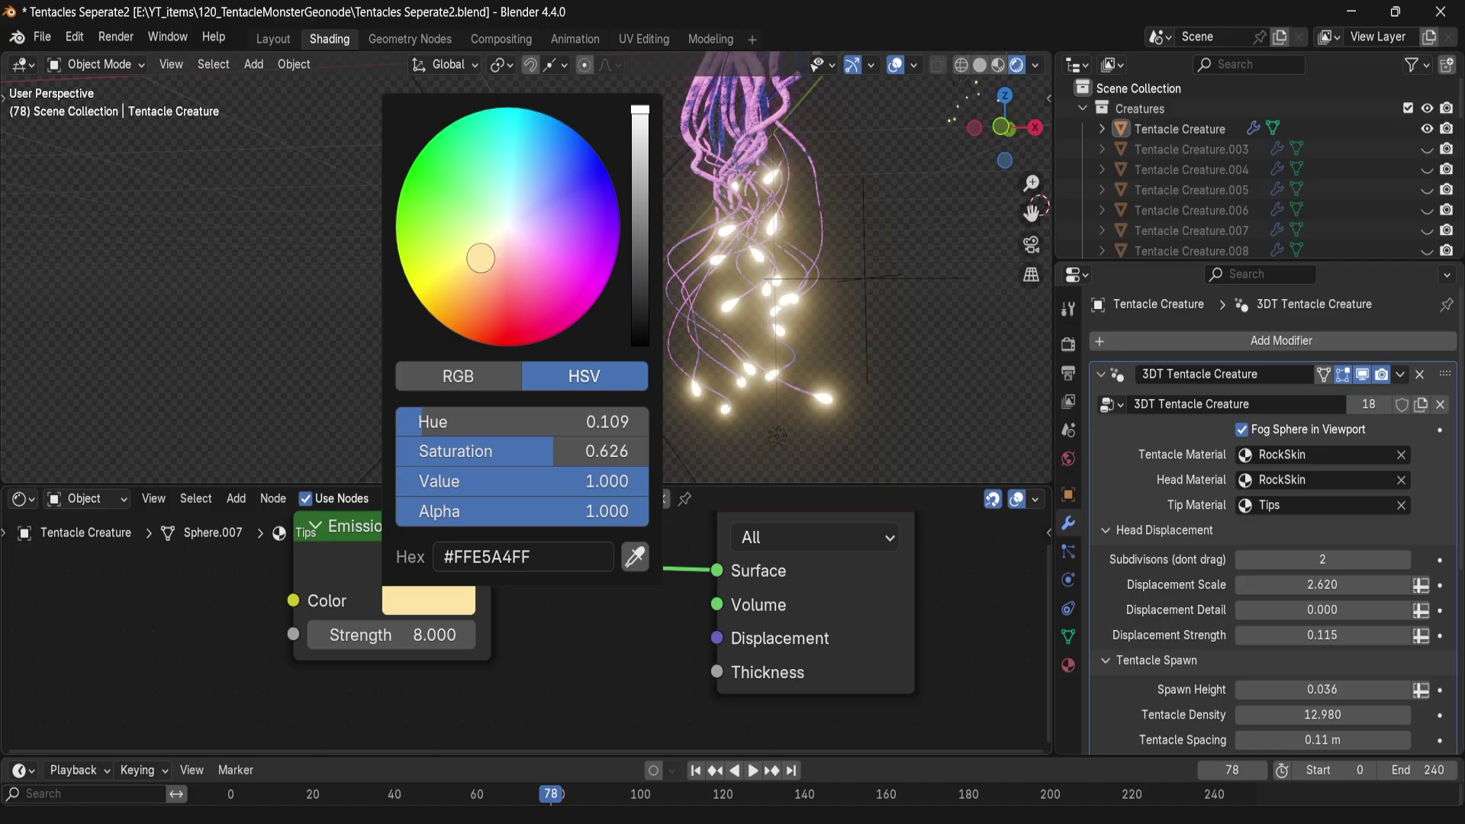
{"action": "left_click", "coordinate": [492, 498]}
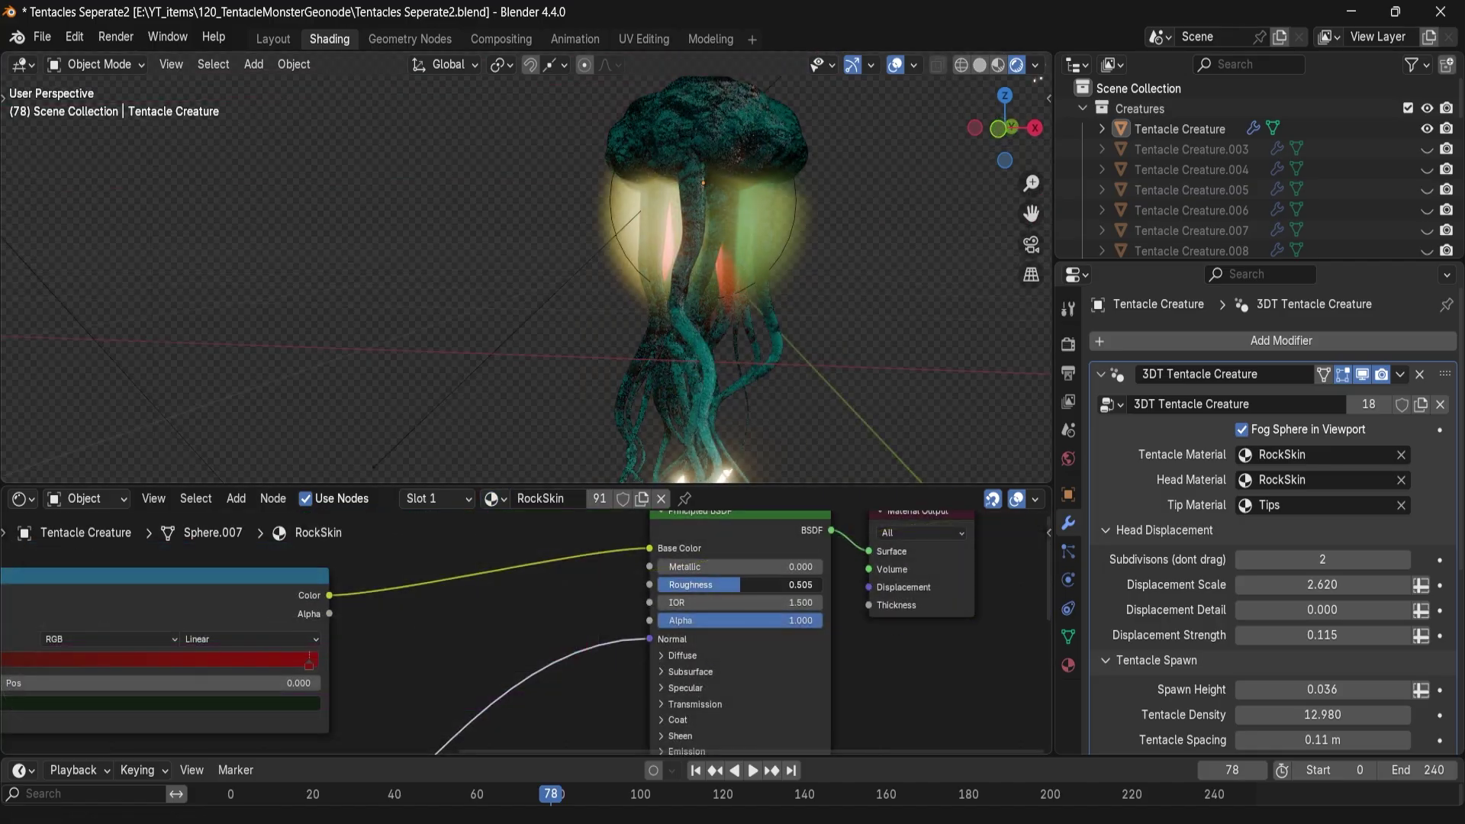
{"action": "middle_click_drag", "start_coordinate": [734, 368], "coordinate": [757, 392], "text": "shift"}
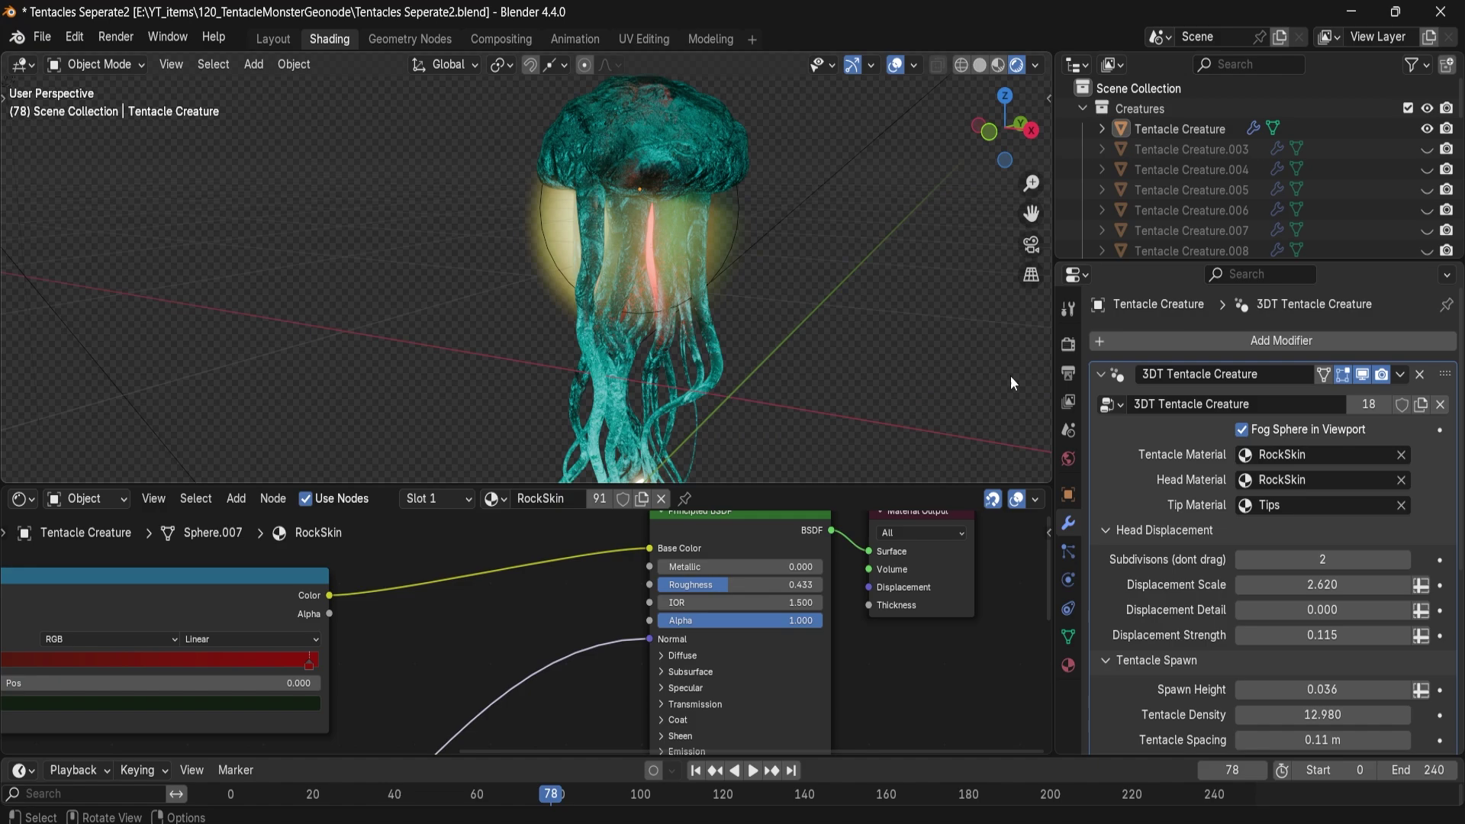
Toggle the fog sphere's viewport display off and back on to compare the look
{"action": "left_click", "coordinate": [1243, 430]}
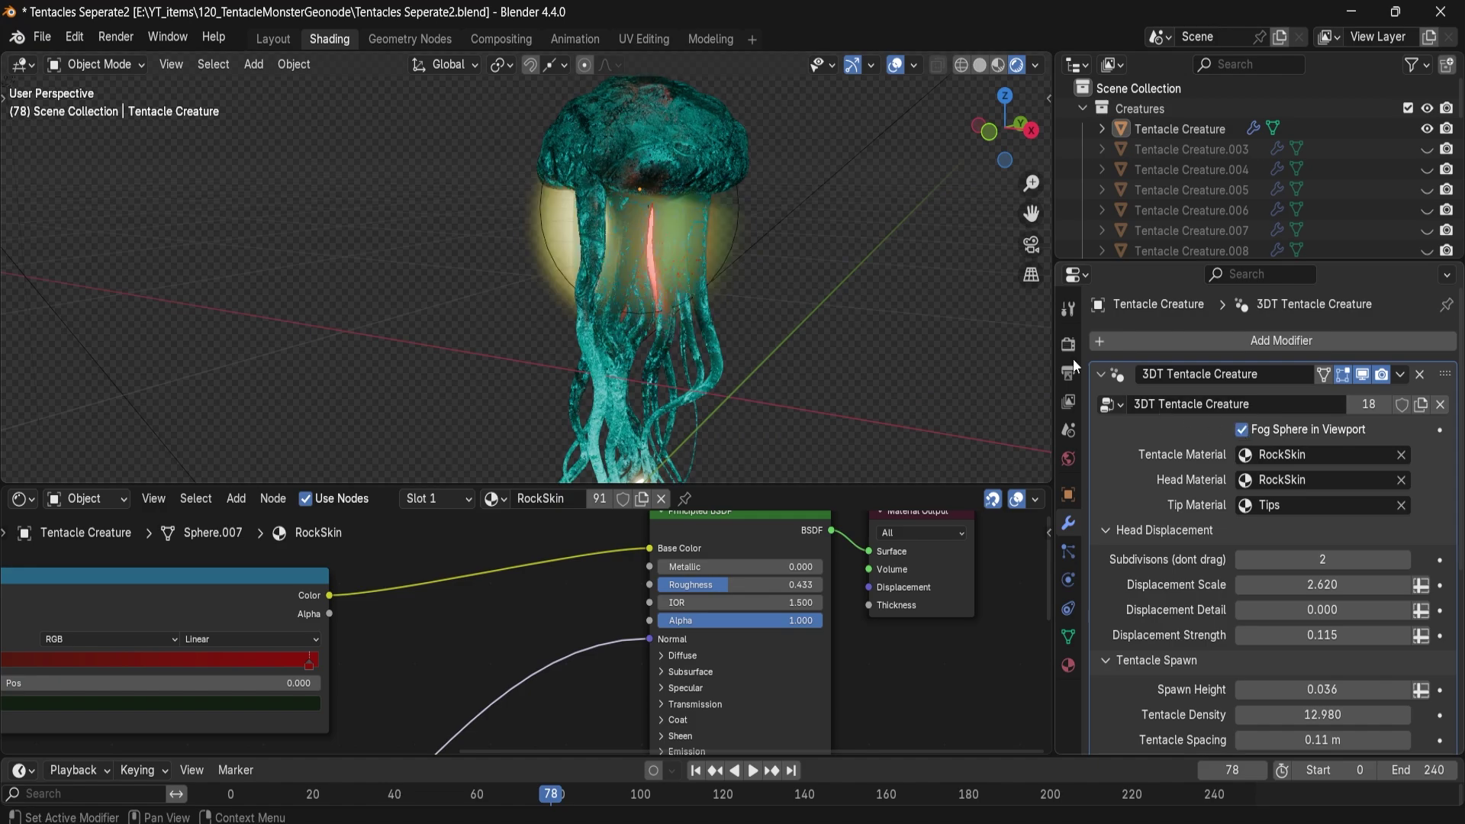
{"action": "left_click", "coordinate": [1243, 430]}
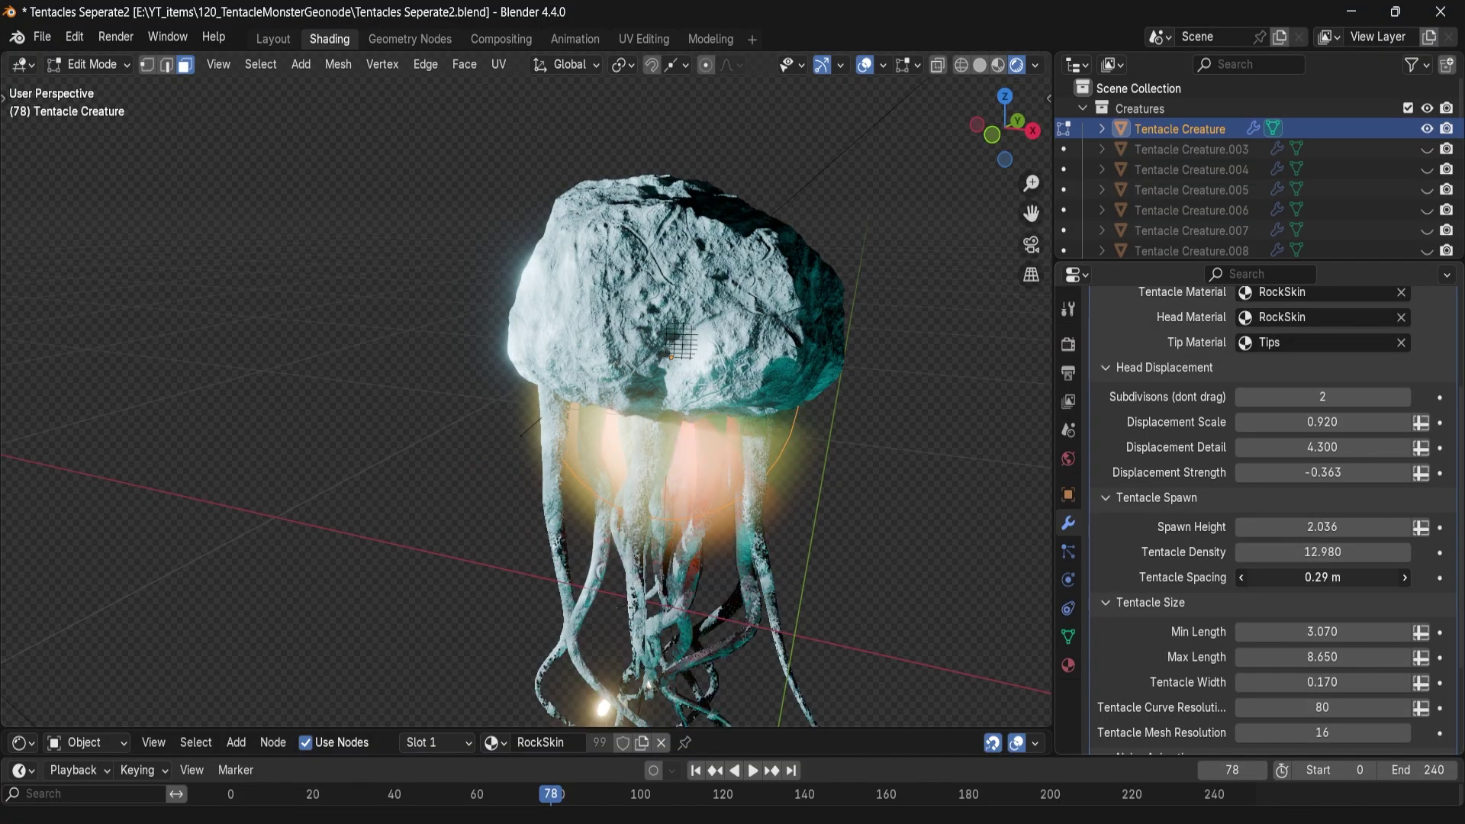
Set Tentacle Density to 15.020 and Tentacle Spacing to 0.6 m
{"action": "left_click_drag", "start_coordinate": [1323, 577], "coordinate": [1366, 577]}
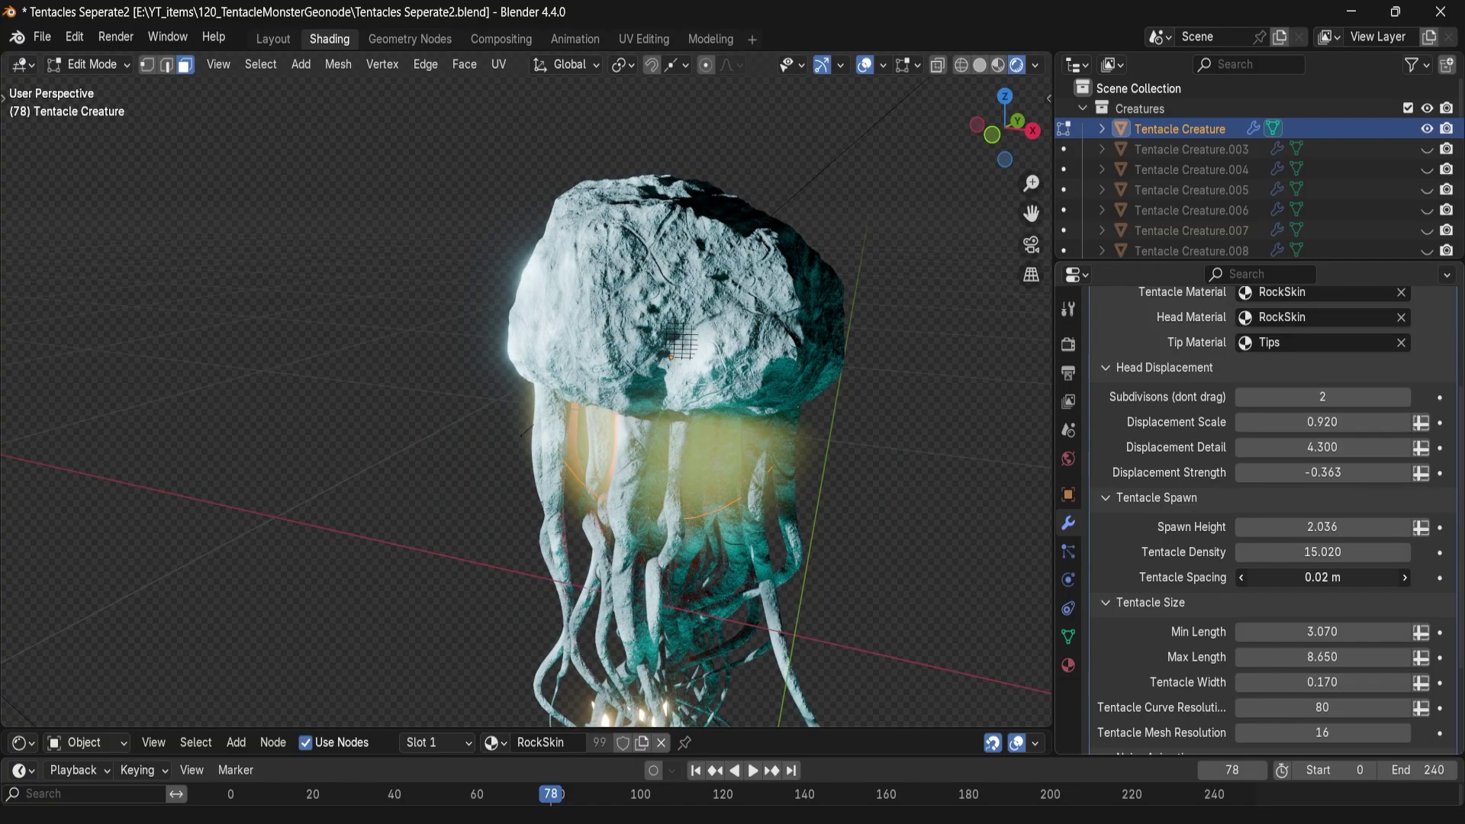
{"action": "left_click_drag", "start_coordinate": [1323, 577], "coordinate": [1352, 577]}
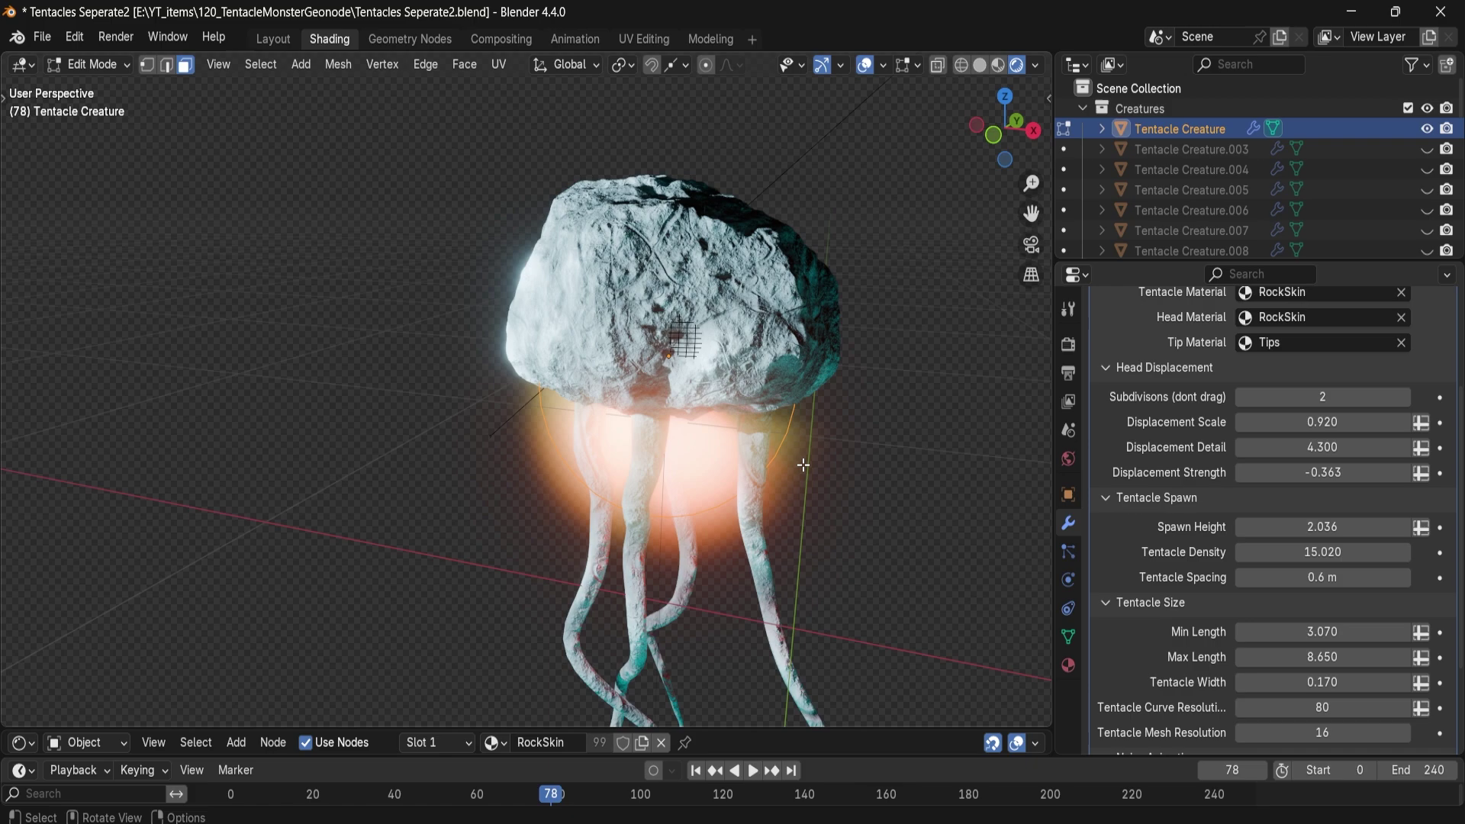
Set Tentacle Spacing to 0.25 m, with a Min Length of 1.000 and a Max Length of 5.000
{"action": "scroll", "coordinate": [1216, 650], "scroll_direction": "down", "scroll_amount": 4}
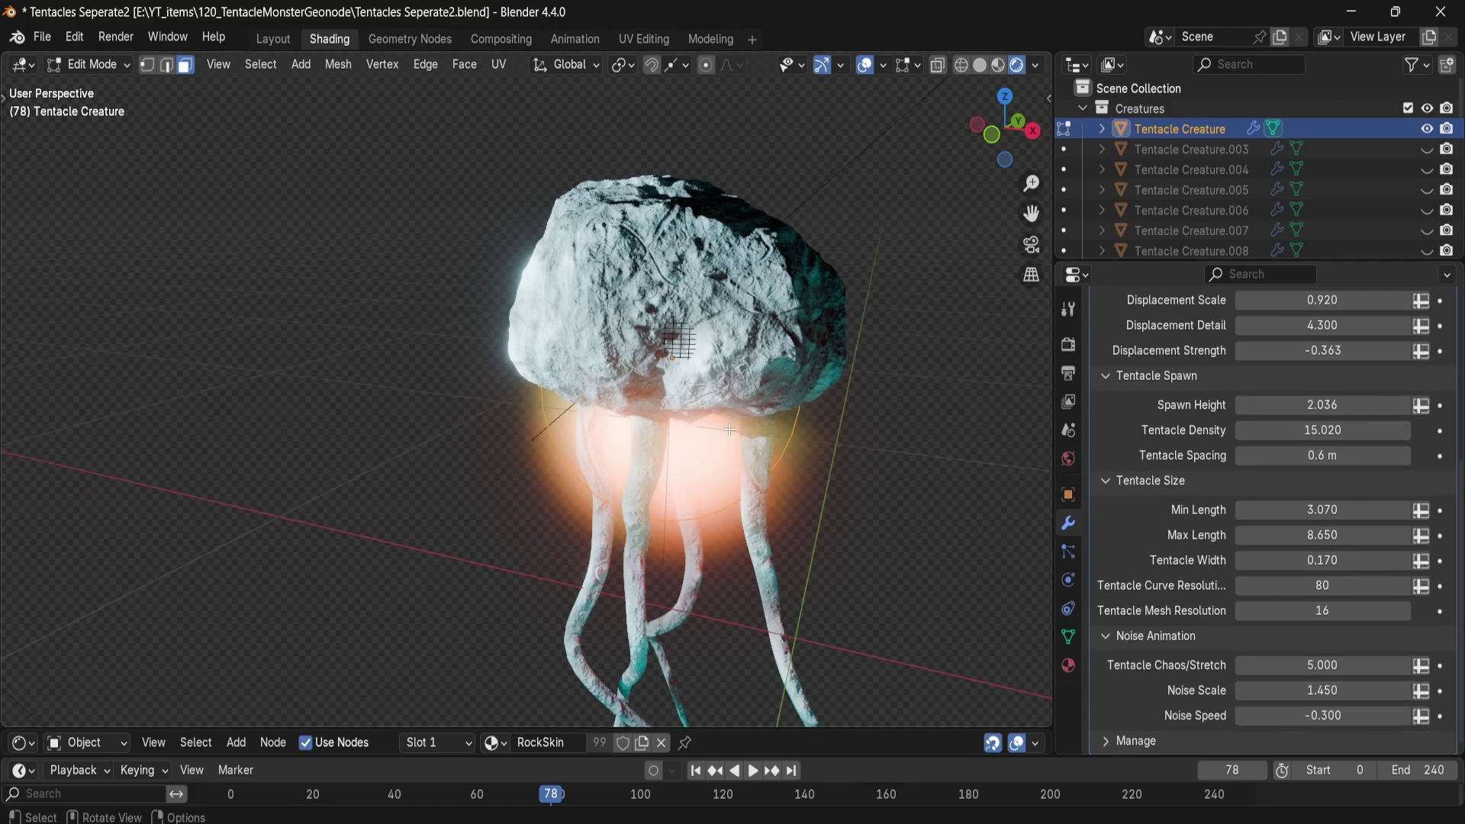
{"action": "middle_click_drag", "start_coordinate": [730, 430], "coordinate": [760, 185], "text": "shift"}
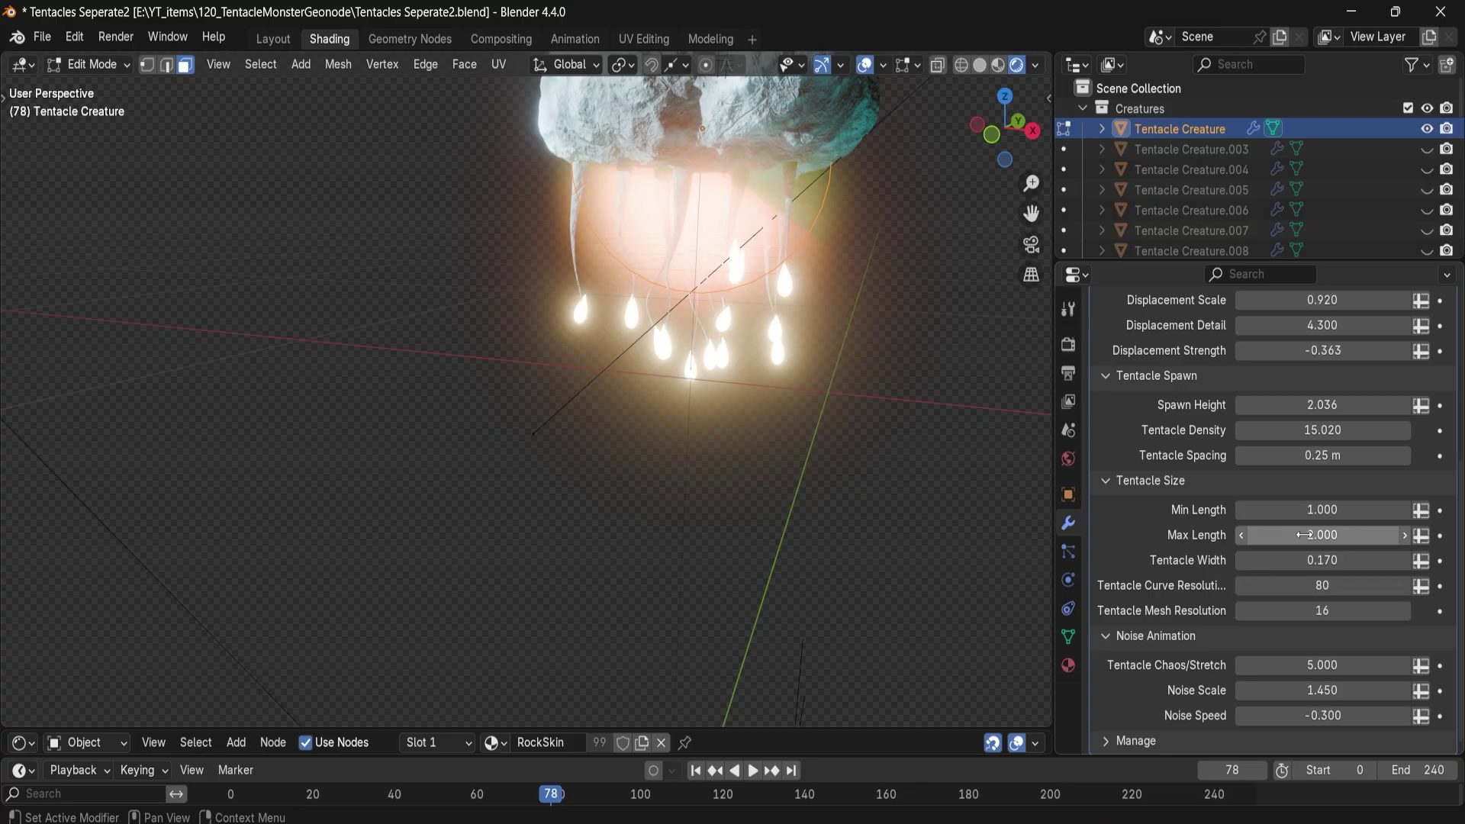
{"action": "key", "text": "Return"}
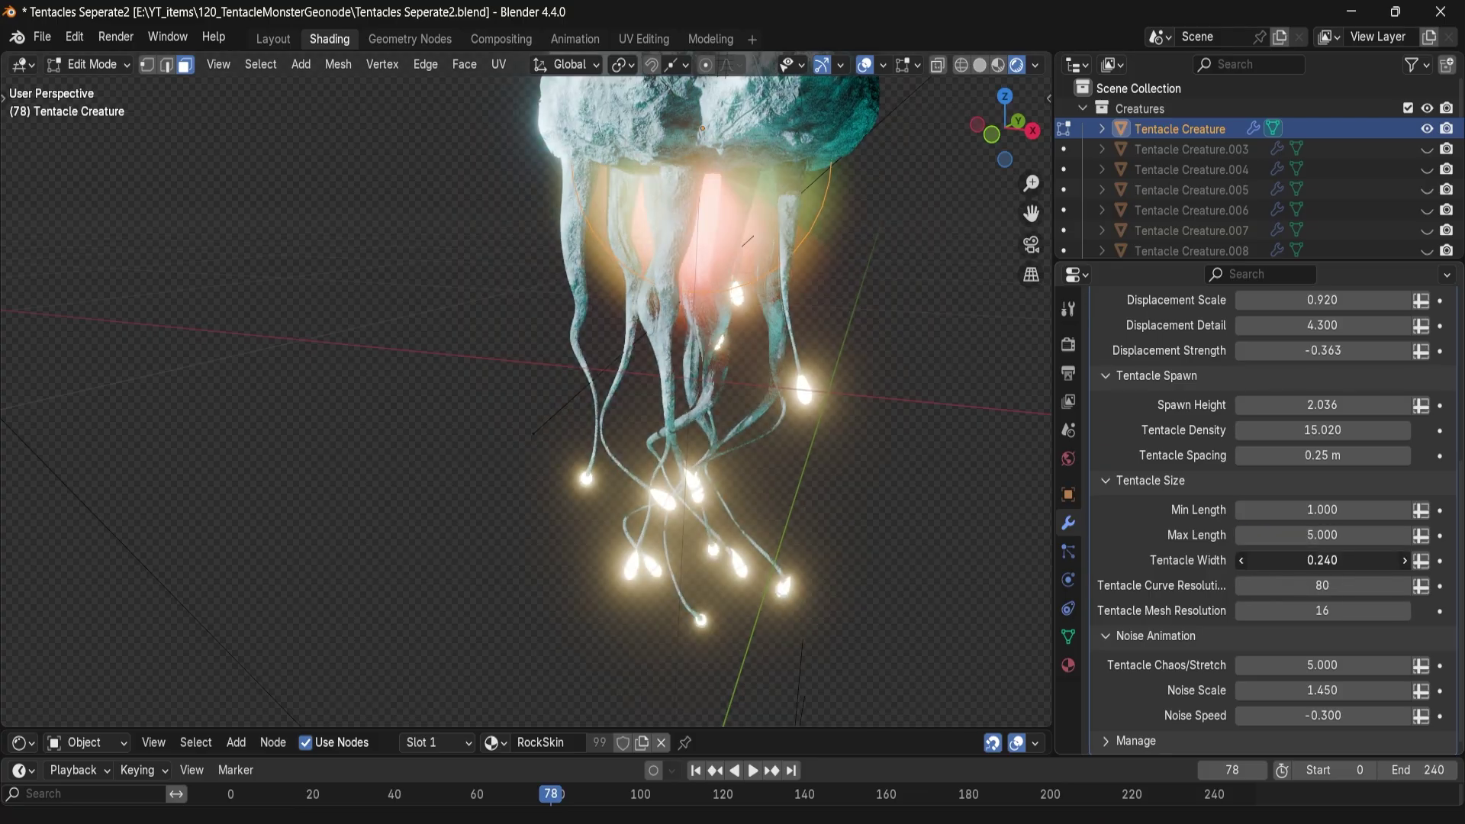
Tune the tentacles with Curve Resolution 42, Mesh Resolution 13, Chaos/Stretch 4.160 and Noise Scale 1.940
{"action": "left_click_drag", "start_coordinate": [1322, 585], "coordinate": [1297, 585]}
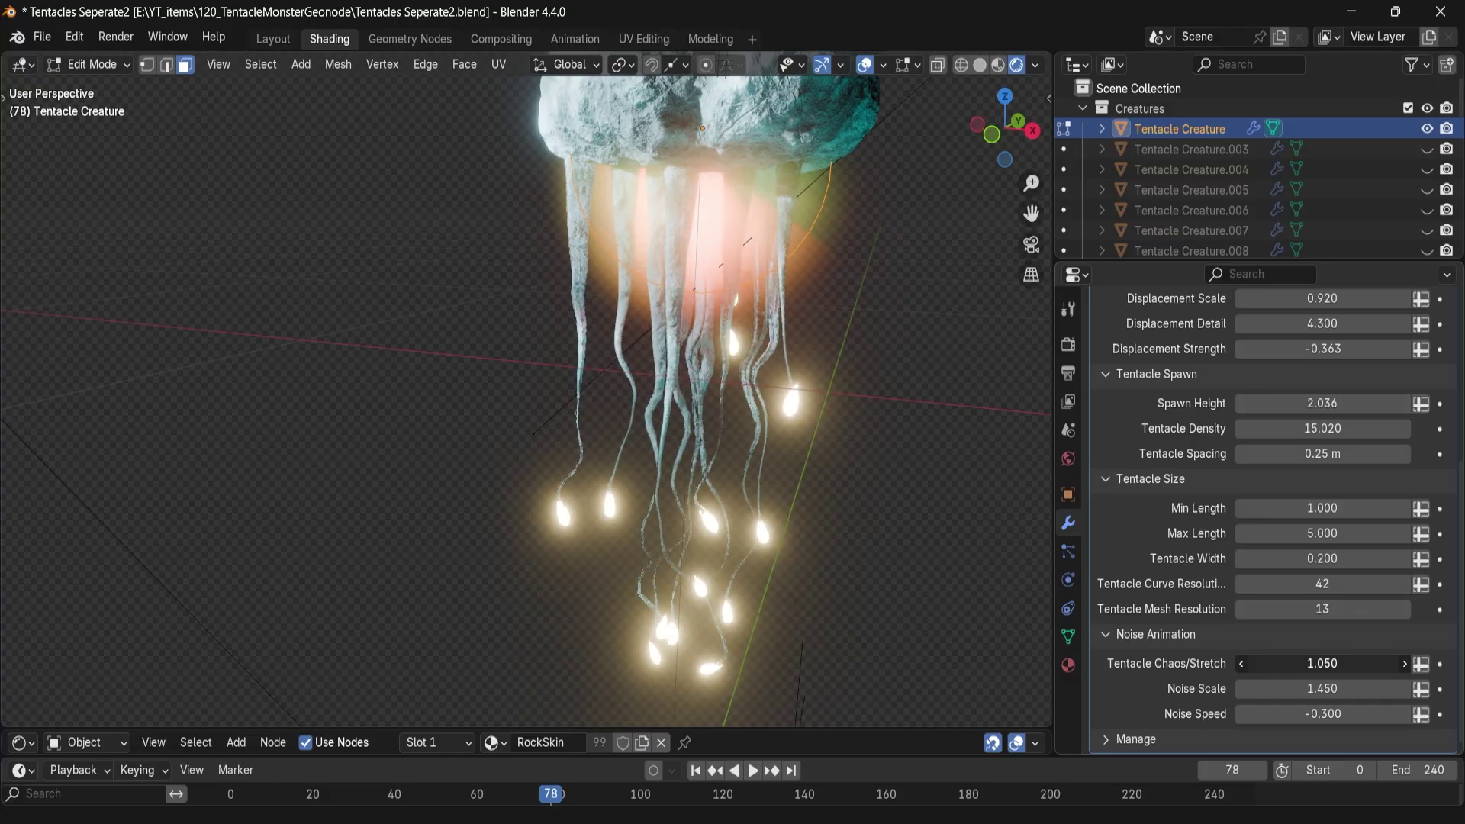
{"action": "scroll", "coordinate": [780, 375], "scroll_direction": "down", "scroll_amount": 3}
{"action": "mouse_move", "coordinate": [1322, 664]}
{"action": "left_mouse_down"}
{"action": "mouse_move", "coordinate": [1343, 663]}
{"action": "mouse_move", "coordinate": [1306, 664]}
{"action": "left_mouse_up"}
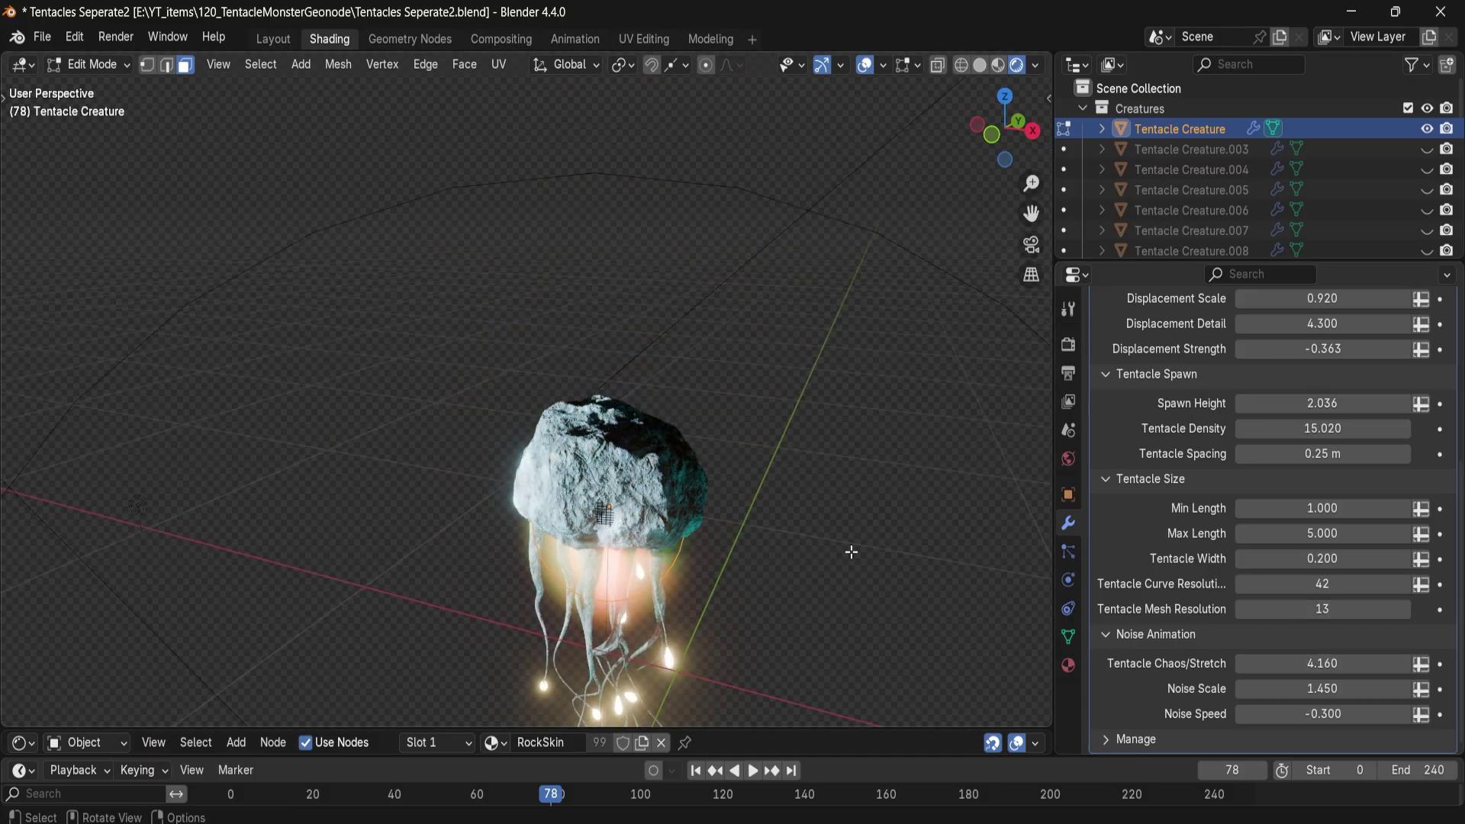
{"action": "middle_click_drag", "start_coordinate": [852, 551], "coordinate": [686, 560]}
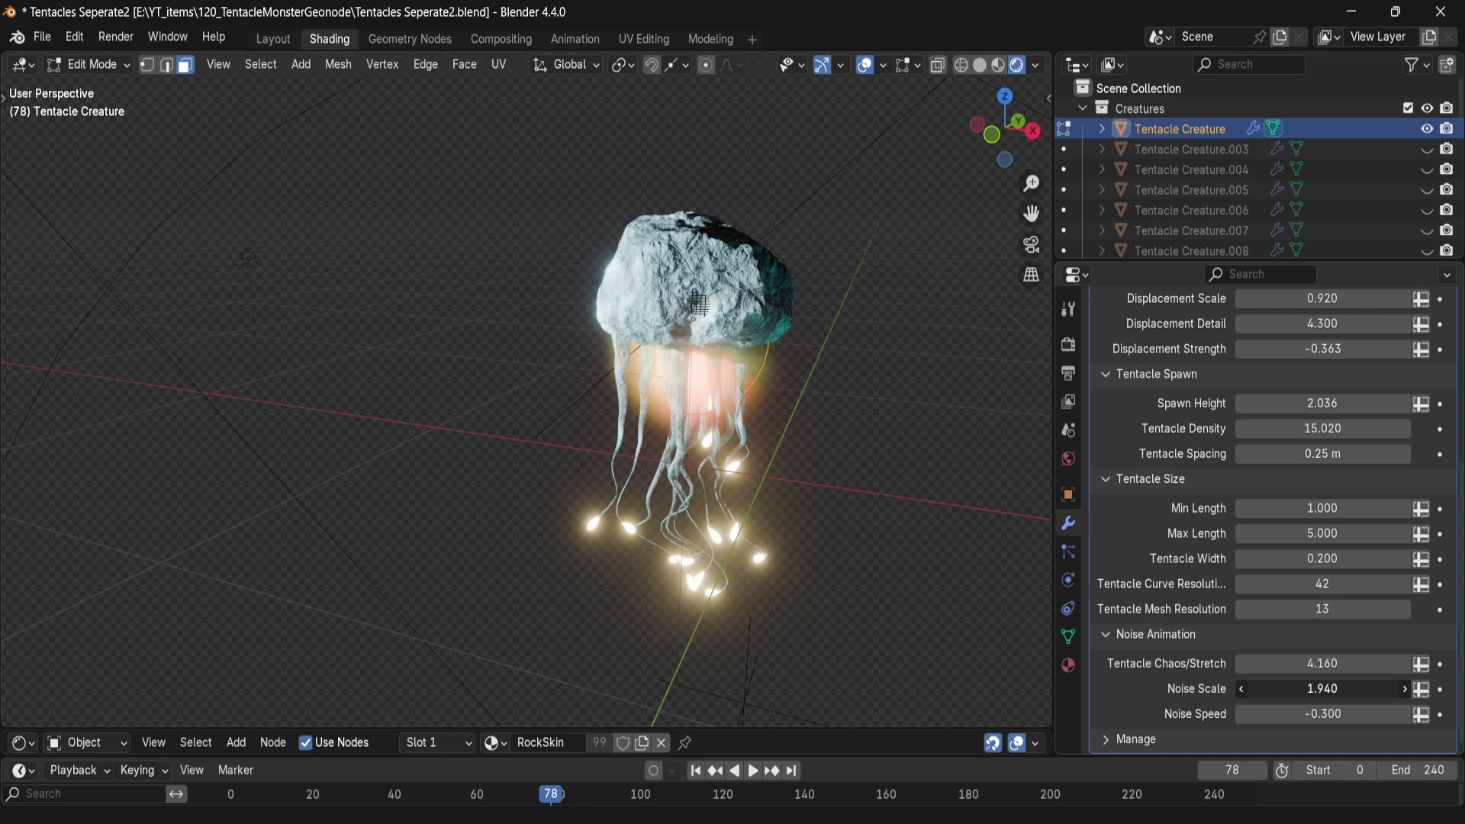
{"action": "middle_click_drag", "start_coordinate": [835, 523], "coordinate": [915, 519]}
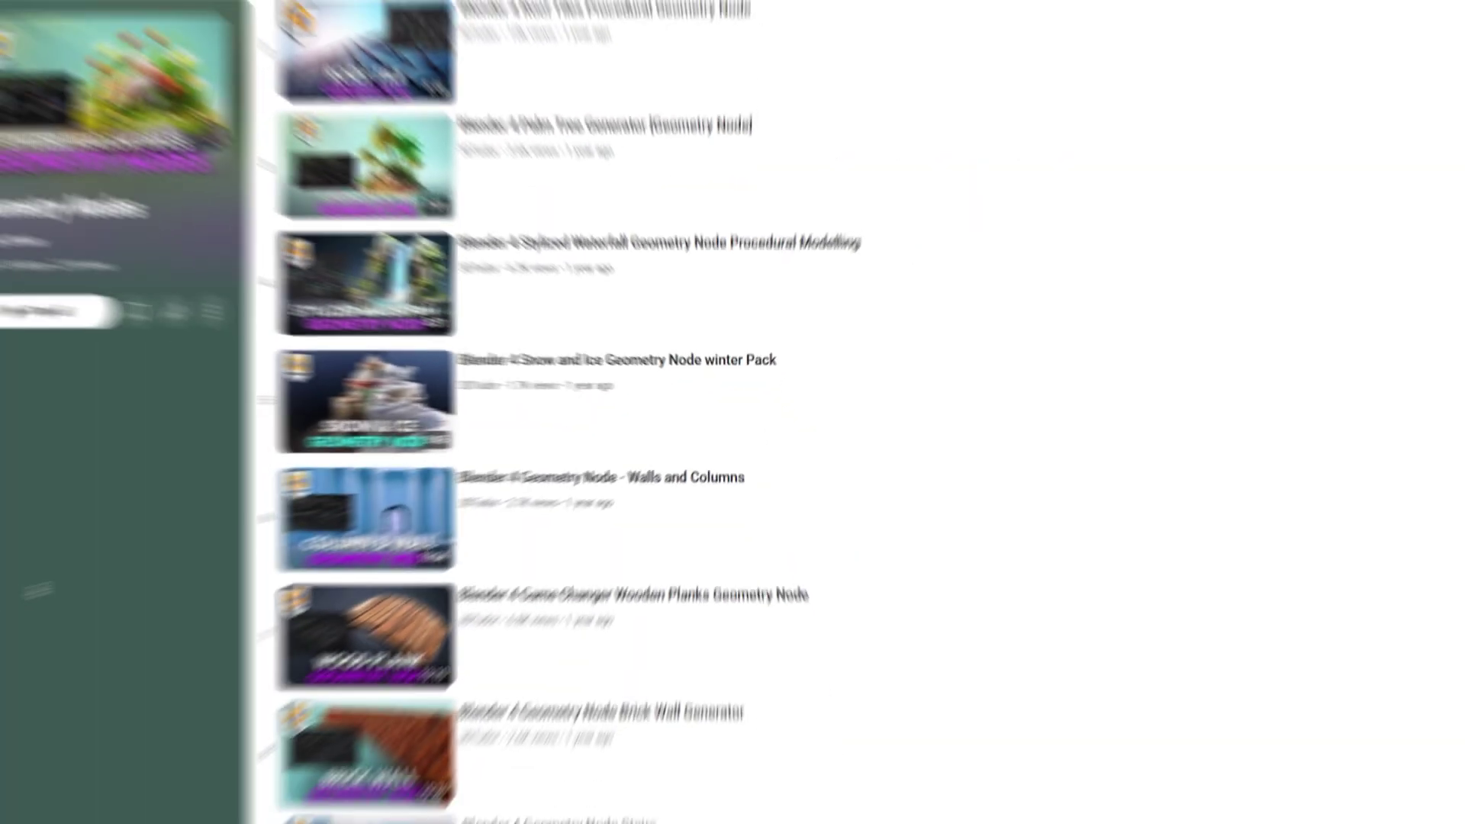
Browse the Geometry Nodes playlist by 3DTudor on YouTube
{"action": "scroll", "coordinate": [151, 561], "scroll_direction": "down", "scroll_amount": 3}
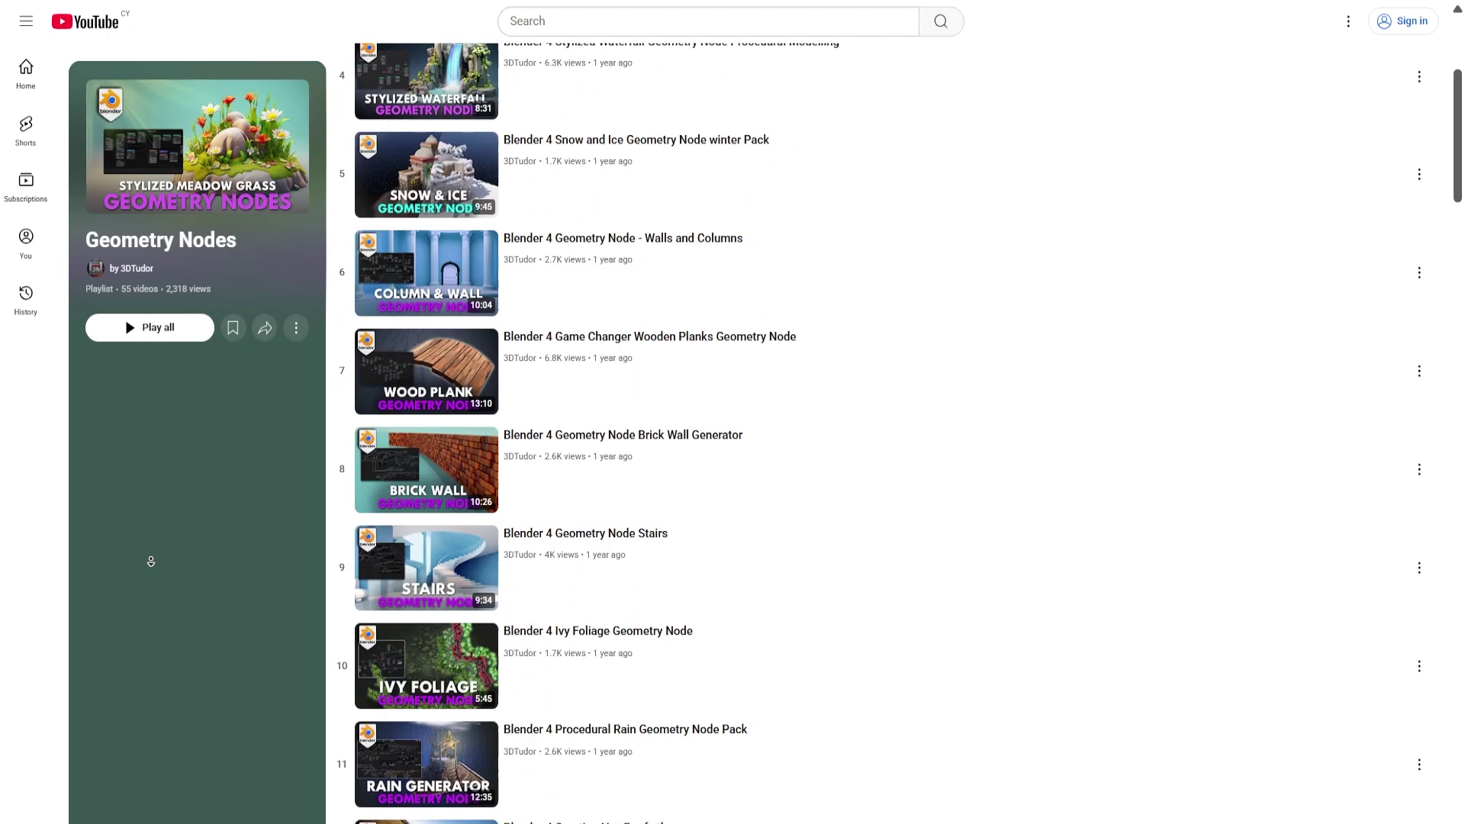
{"action": "scroll", "coordinate": [151, 561], "scroll_direction": "down", "scroll_amount": 6}
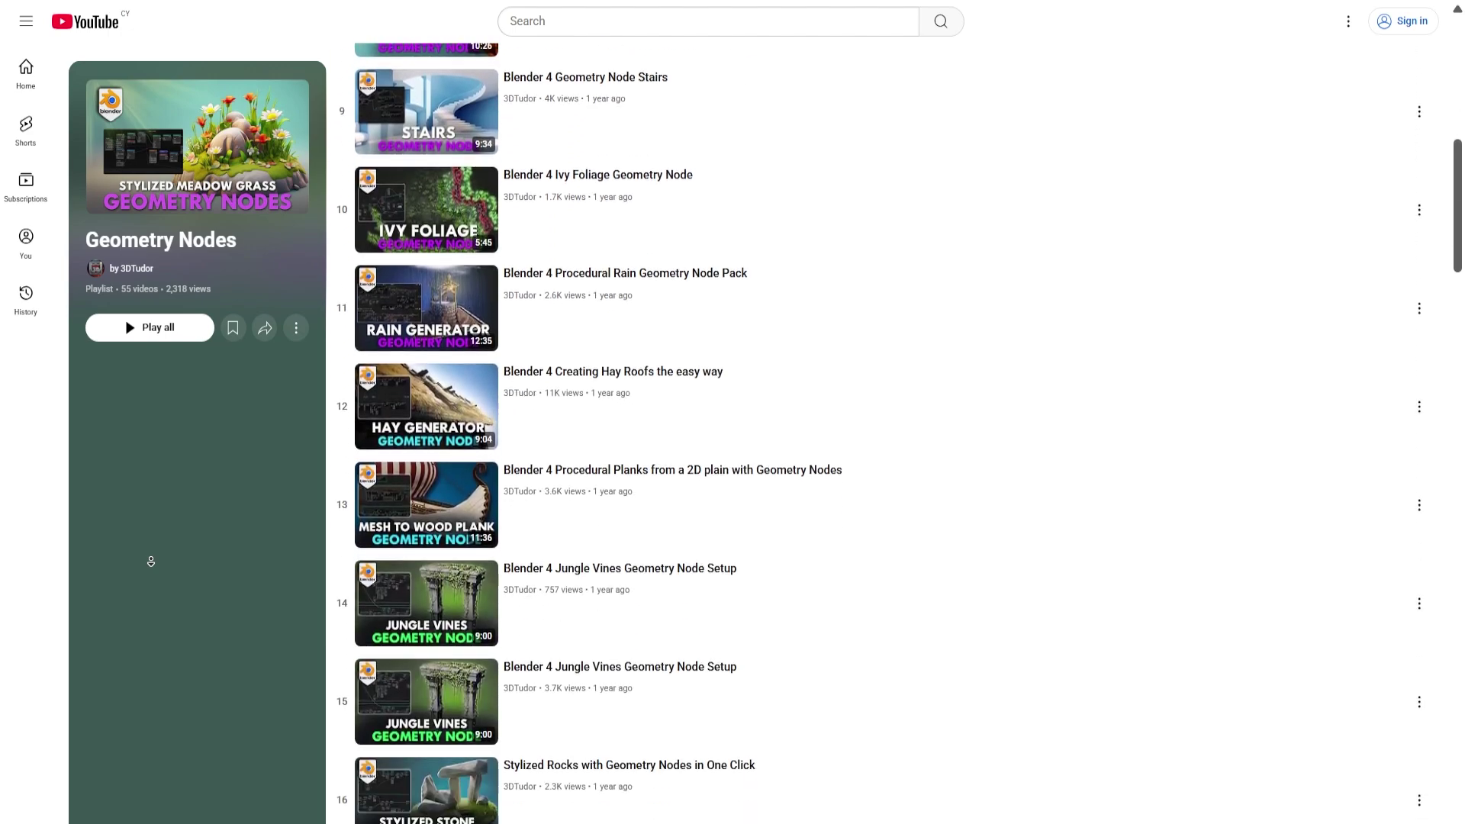
{"action": "scroll", "coordinate": [151, 561], "scroll_direction": "down", "scroll_amount": 6}
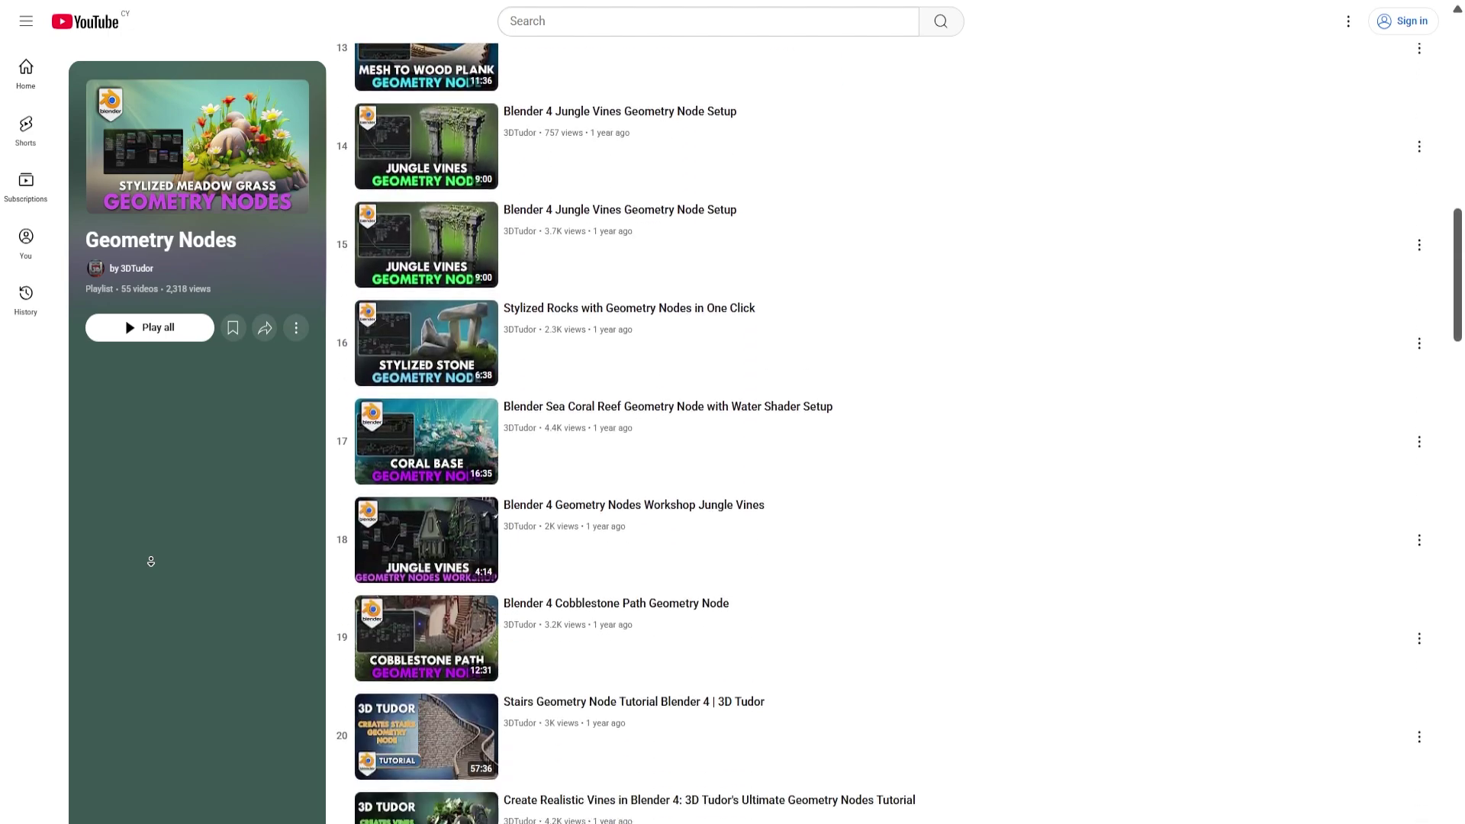
{"action": "scroll", "coordinate": [151, 561], "scroll_direction": "down", "scroll_amount": 3}
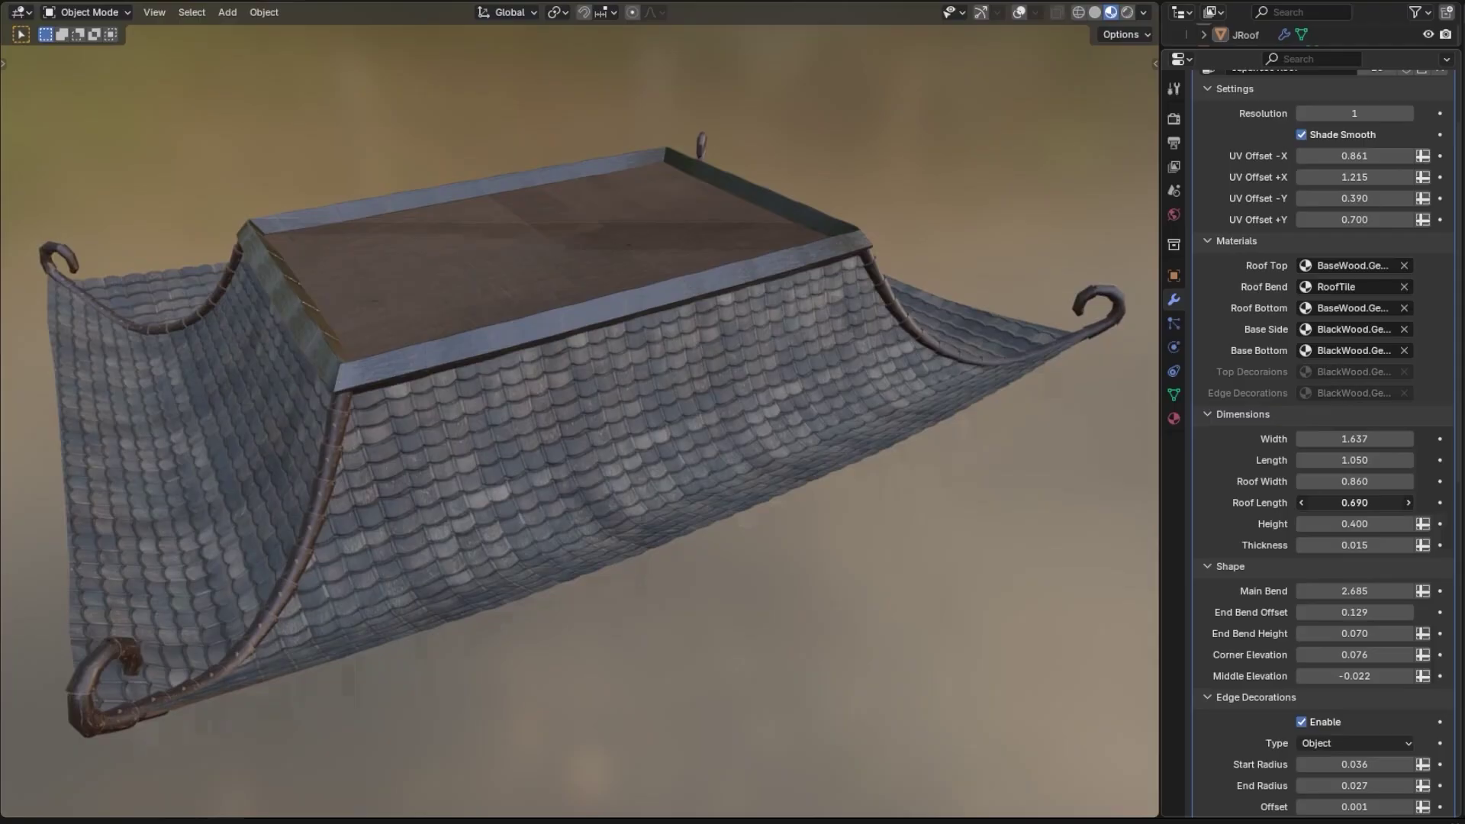
Switch to the Japanese roof scene in Blender and adjust the JRoof's roof length and thickness
{"action": "left_click_drag", "start_coordinate": [1355, 502], "coordinate": [1339, 502]}
{"action": "mouse_move", "coordinate": [1354, 524]}
{"action": "left_mouse_down"}
{"action": "mouse_move", "coordinate": [1339, 524]}
{"action": "mouse_move", "coordinate": [1374, 545]}
{"action": "left_mouse_up"}
Change the roof's top decorations to the Round type with a radius of 0.040
{"action": "scroll", "coordinate": [1335, 365], "scroll_direction": "down", "scroll_amount": 15}
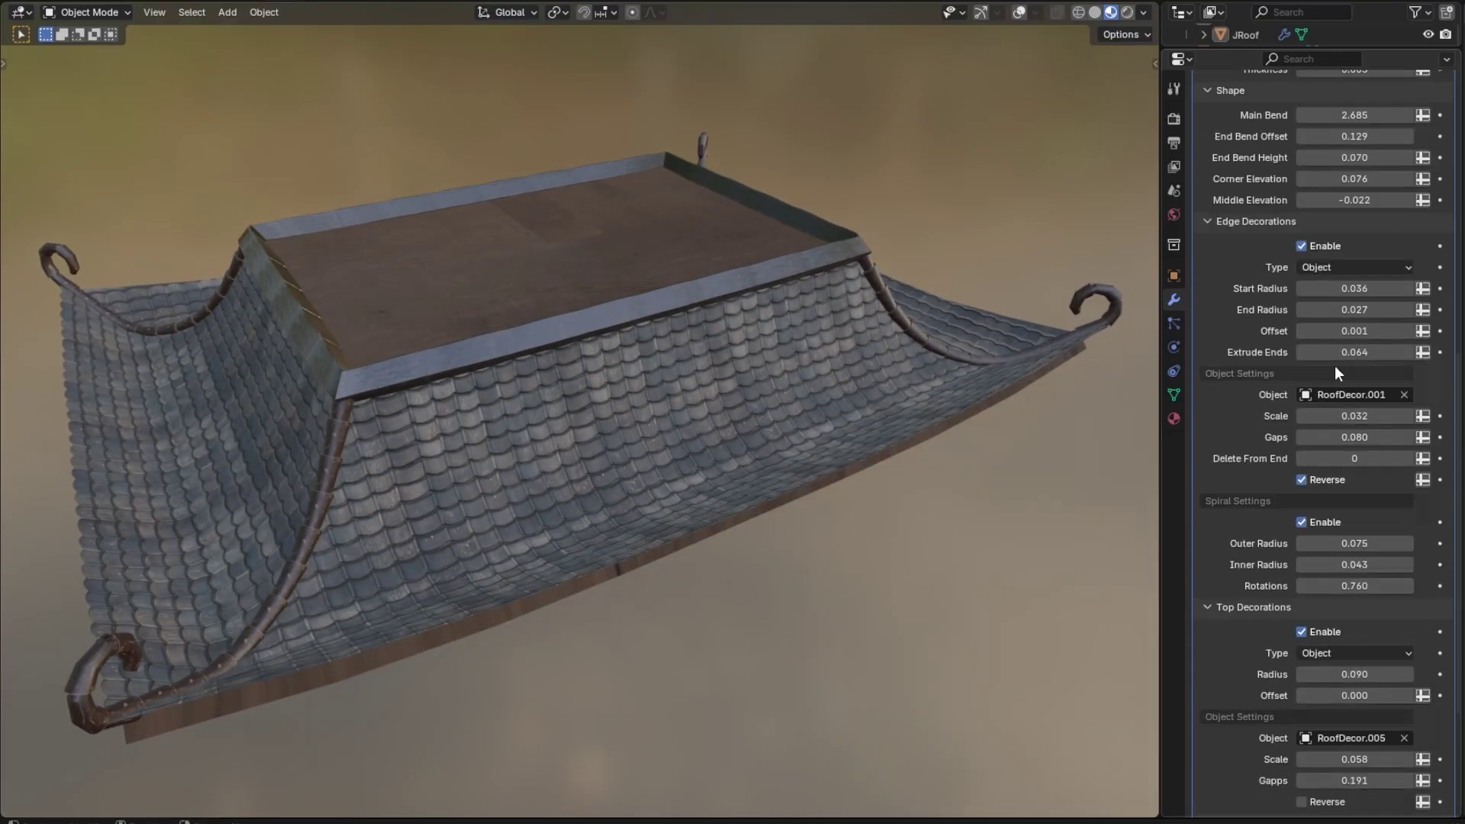
{"action": "left_click", "coordinate": [1302, 436]}
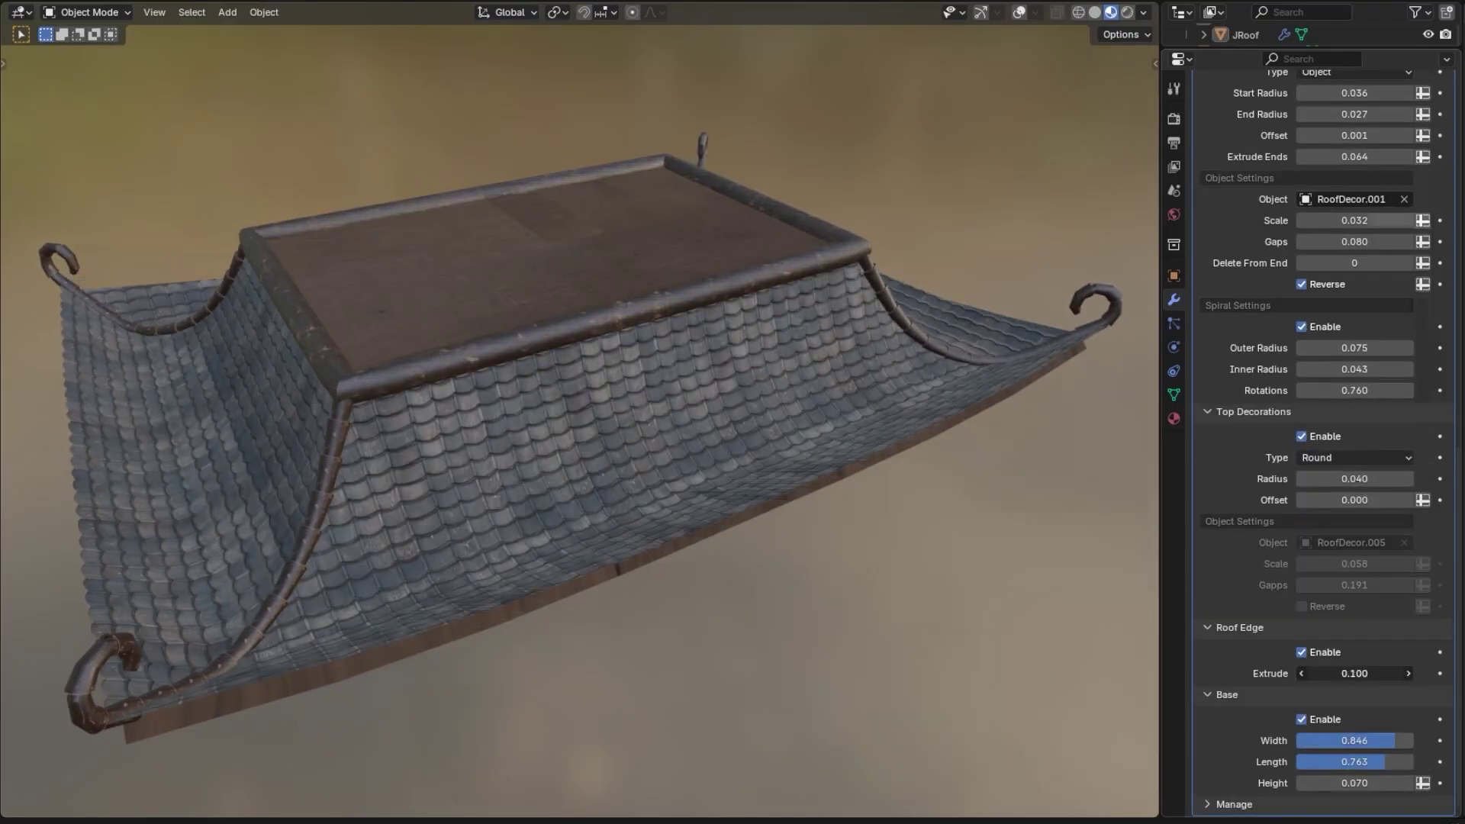